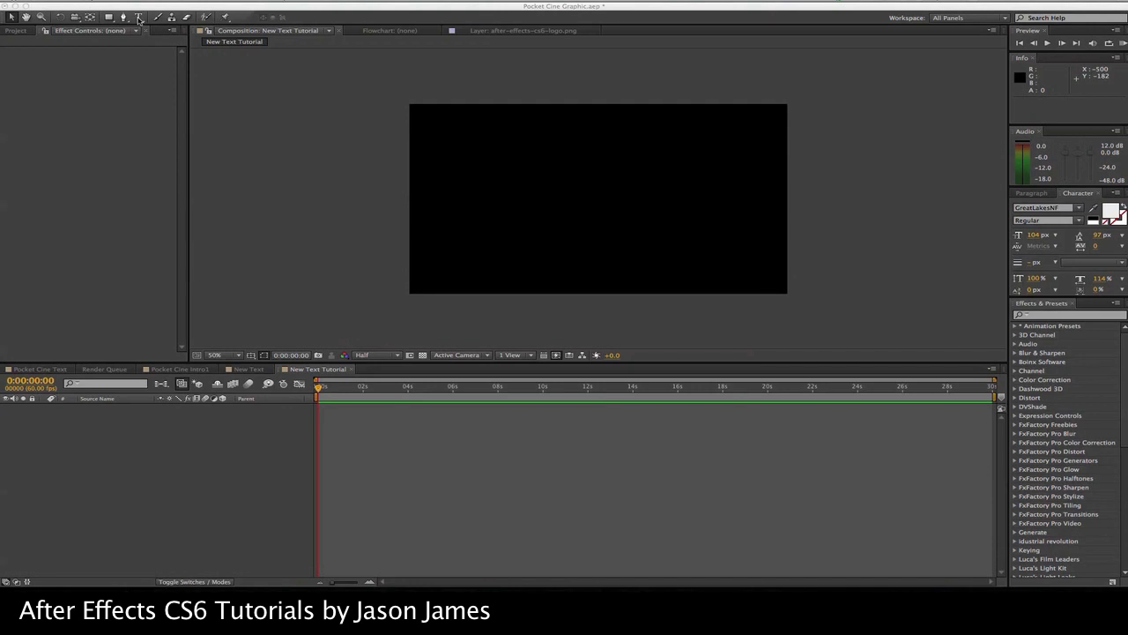
Pick the Type tool and keep the 1280×720, 60 fps, 30-second black composition settings.
{"action": "left_click", "coordinate": [139, 18]}
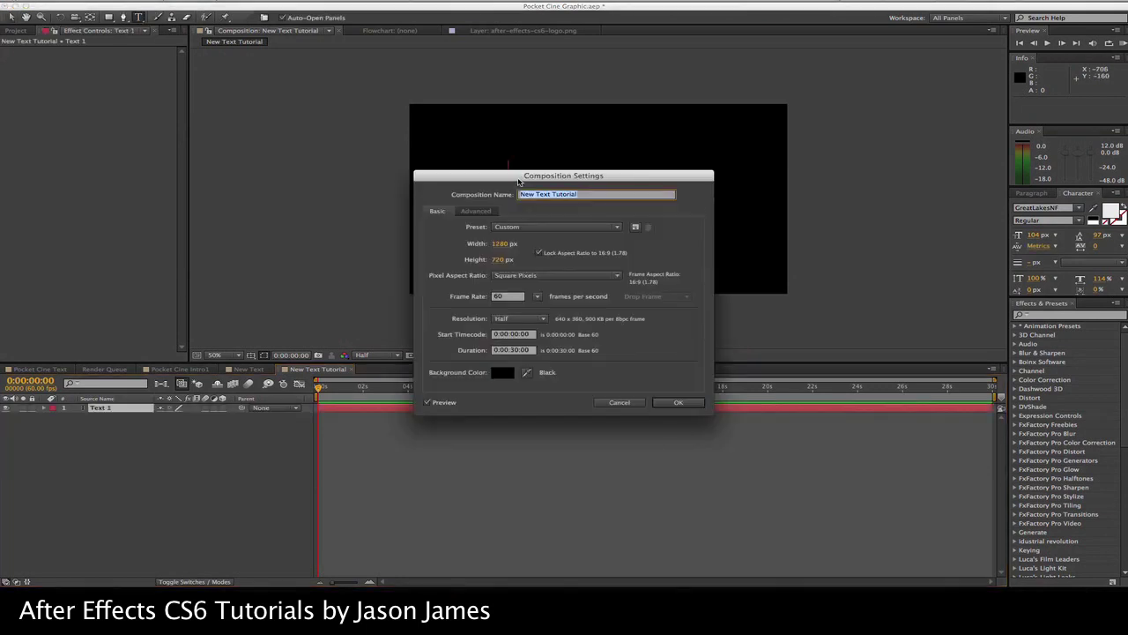
{"action": "left_click_drag", "start_coordinate": [512, 176], "coordinate": [368, 111]}
{"action": "left_click", "coordinate": [181, 2]}
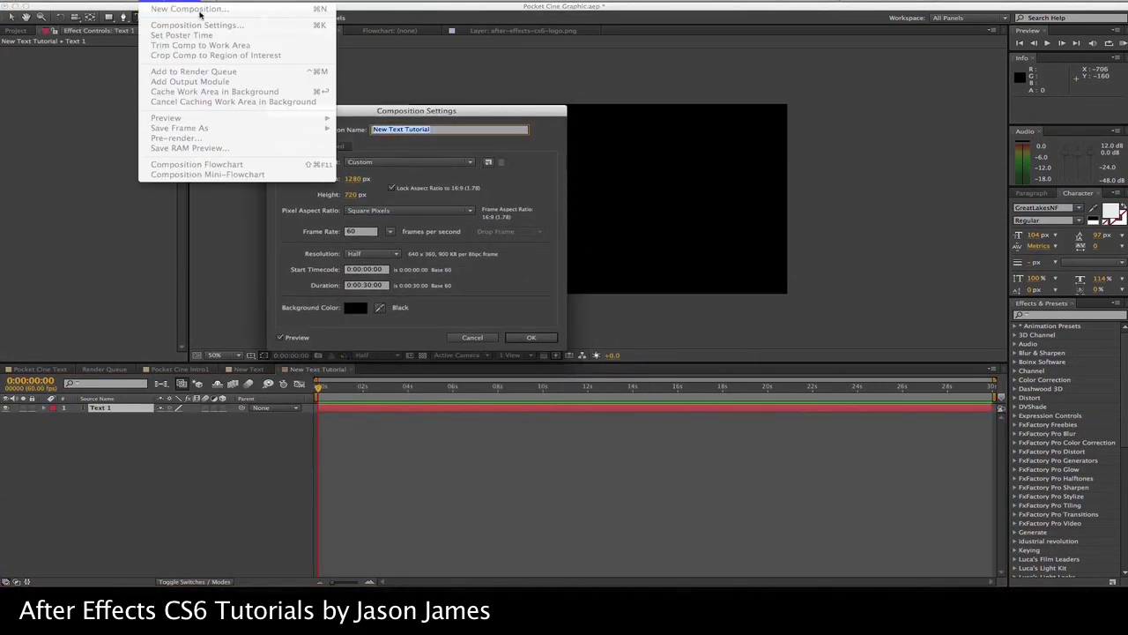
{"action": "left_click", "coordinate": [365, 116]}
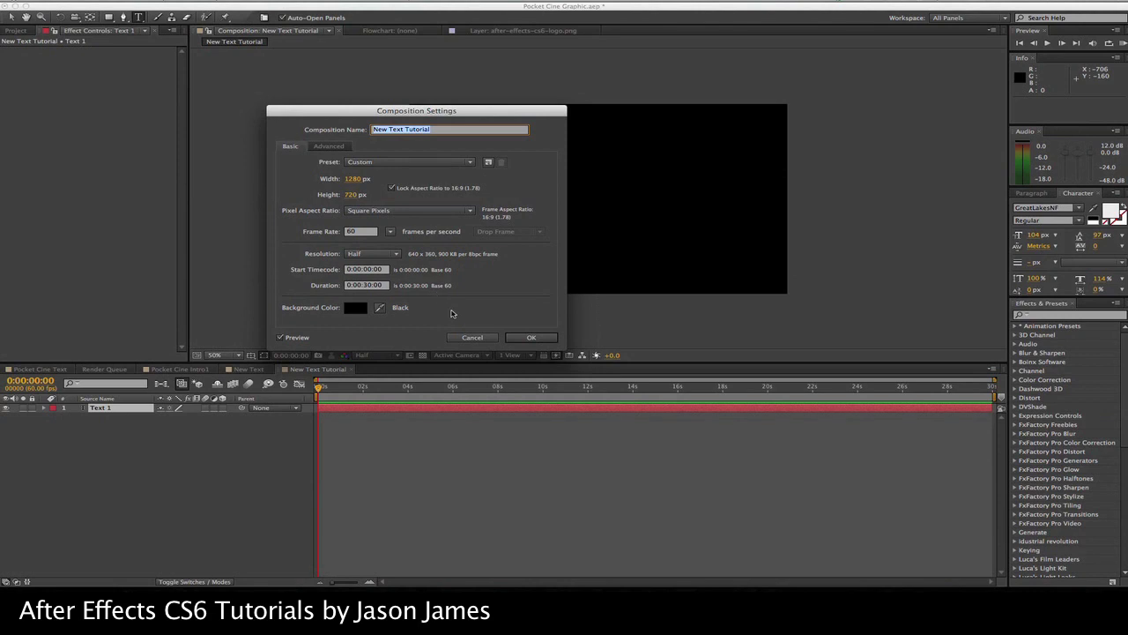
{"action": "left_click", "coordinate": [533, 339]}
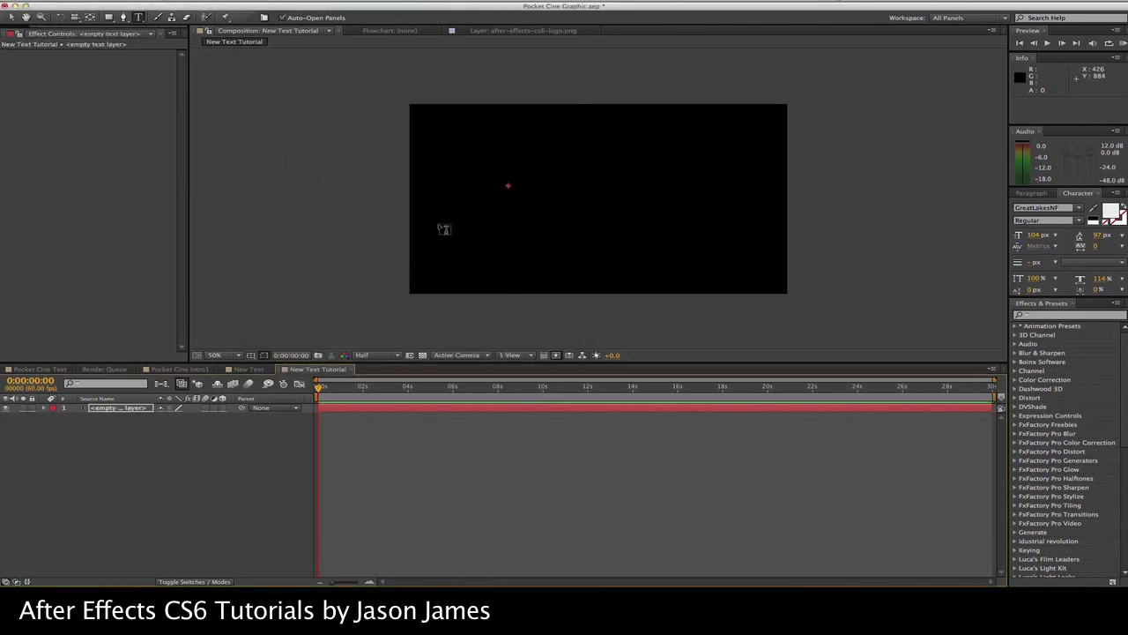
Type 'CS6' as a new text layer in the composition and select it.
{"action": "left_click", "coordinate": [498, 180]}
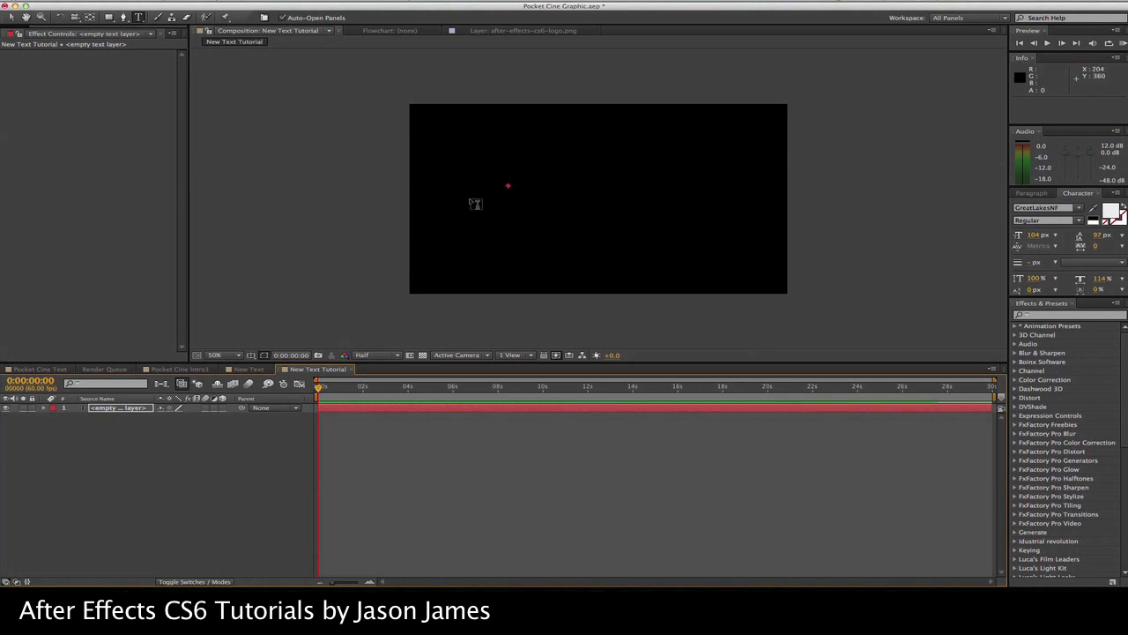
{"action": "left_click", "coordinate": [486, 181]}
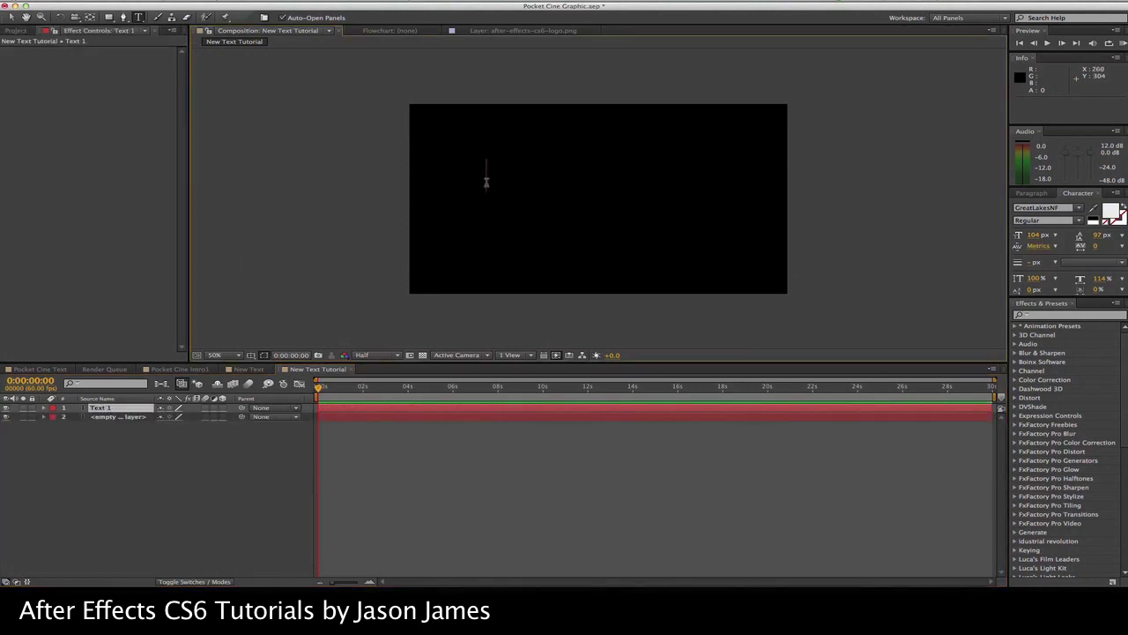
{"action": "type", "text": "CS"}
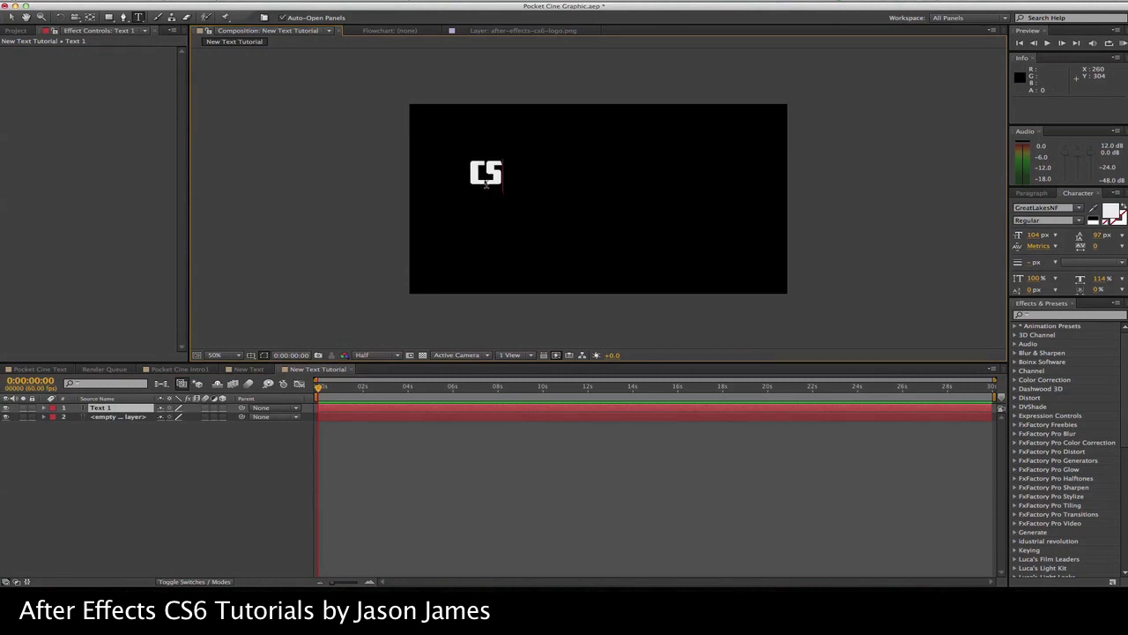
{"action": "key", "text": "BackSpace"}
{"action": "key", "text": "BackSpace"}
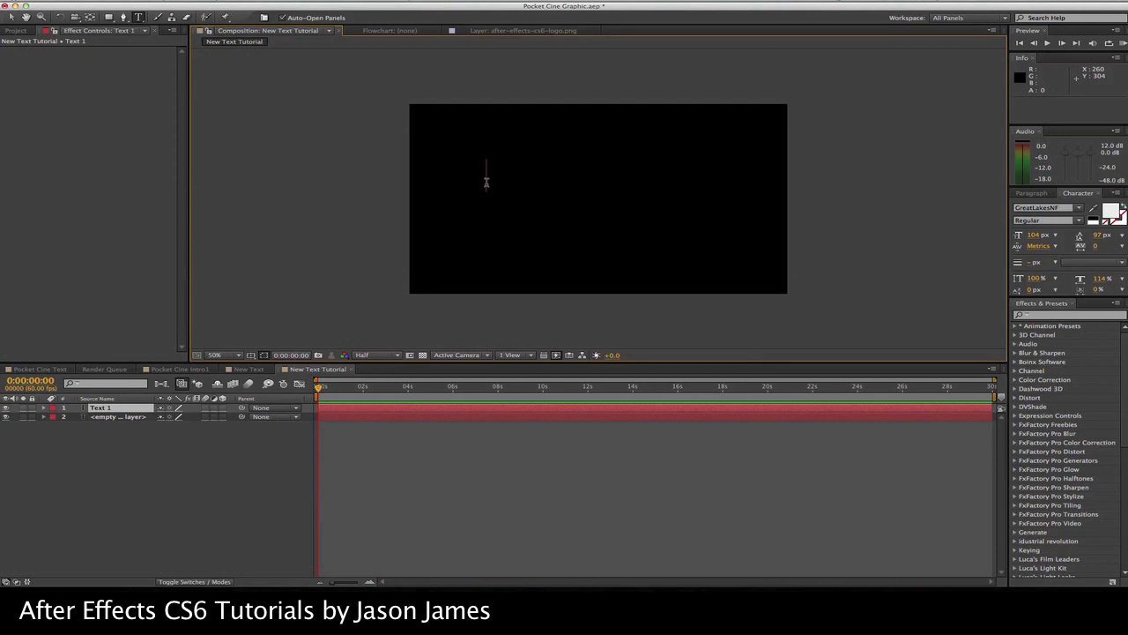
{"action": "type", "text": "CS"}
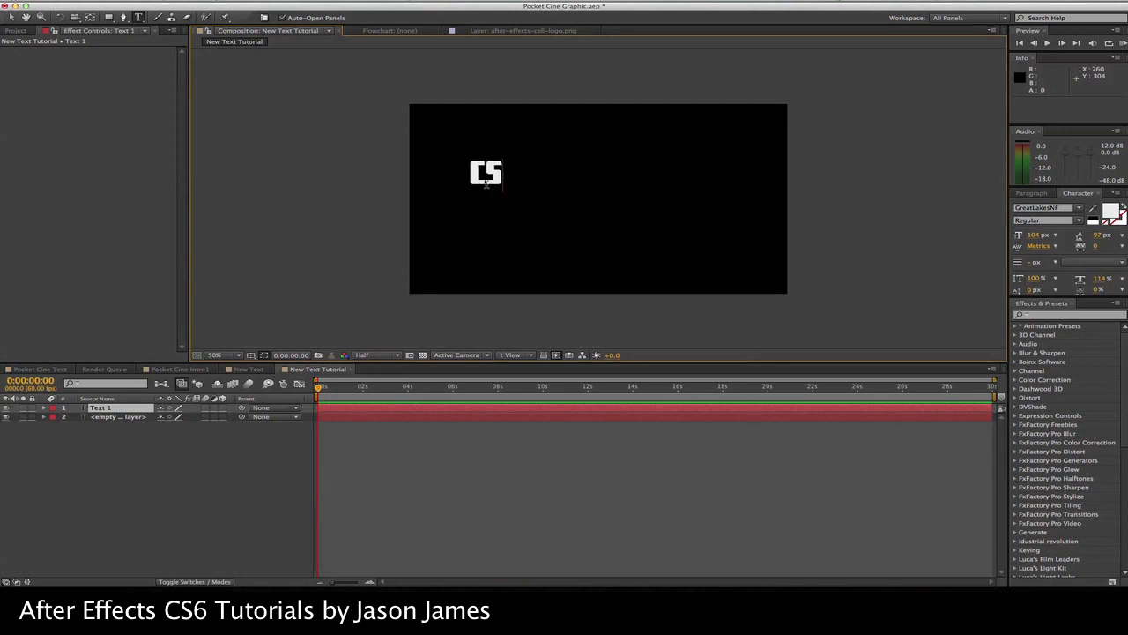
{"action": "type", "text": "6"}
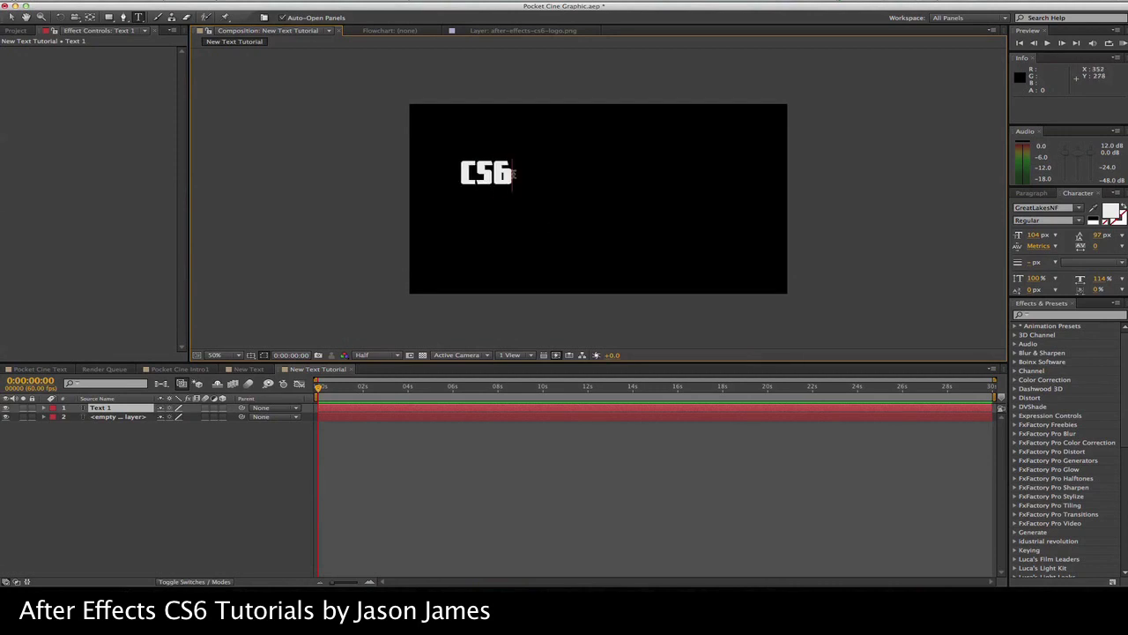
{"action": "left_click_drag", "start_coordinate": [514, 173], "coordinate": [457, 174]}
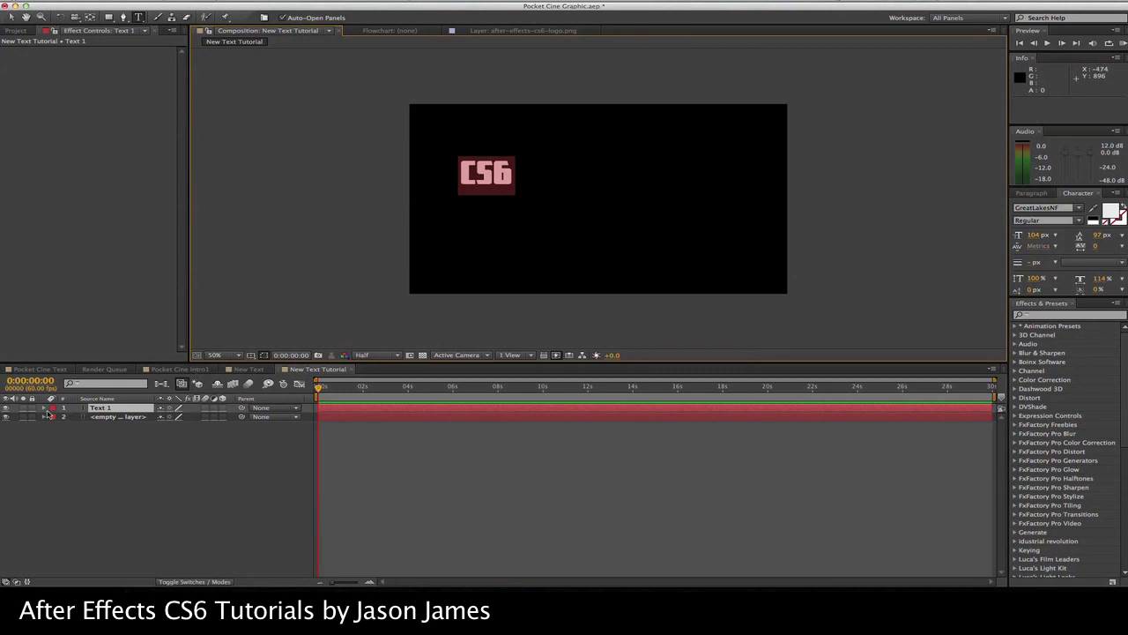
Delete the leftover empty text layer and review the CS6 layer's text and transform properties.
{"action": "left_click", "coordinate": [93, 418]}
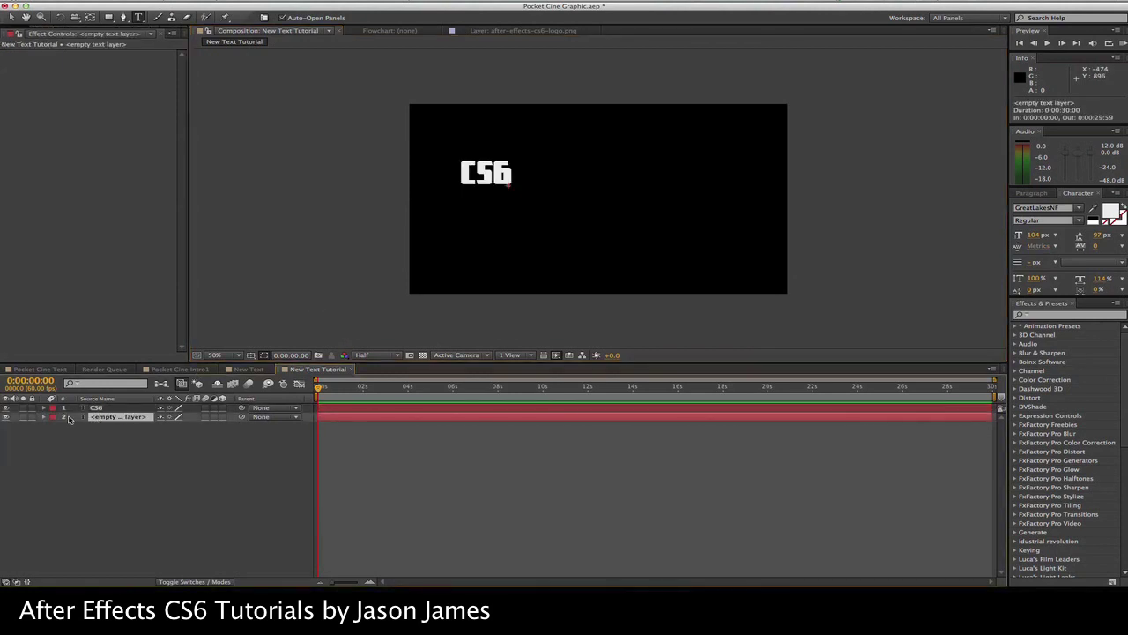
{"action": "key", "text": "Delete"}
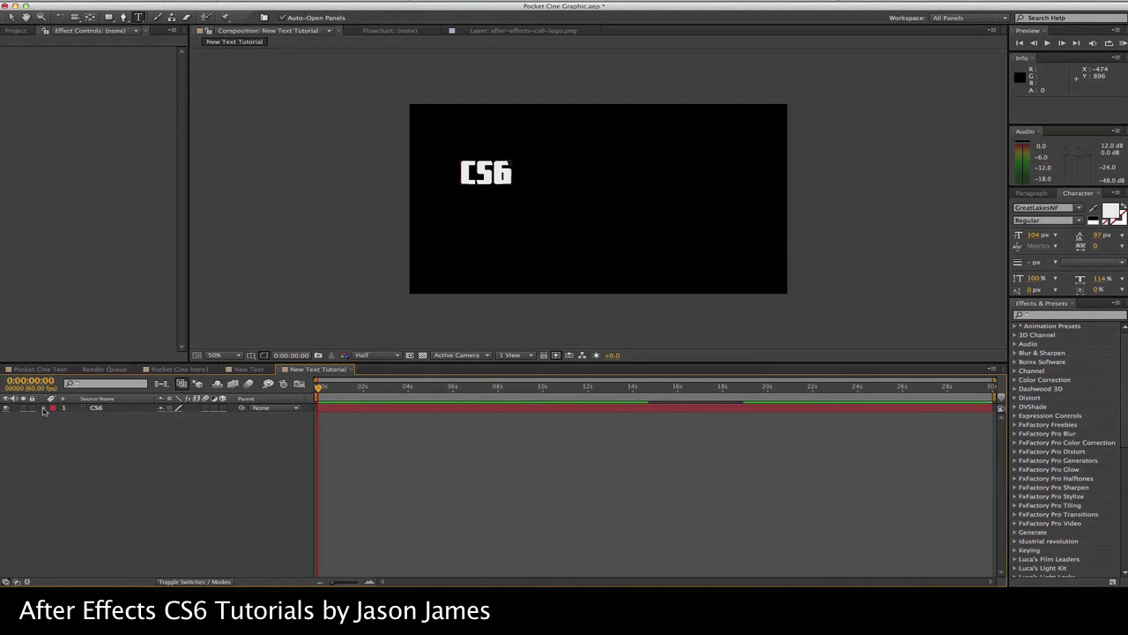
{"action": "left_click", "coordinate": [44, 408]}
{"action": "left_click", "coordinate": [54, 417]}
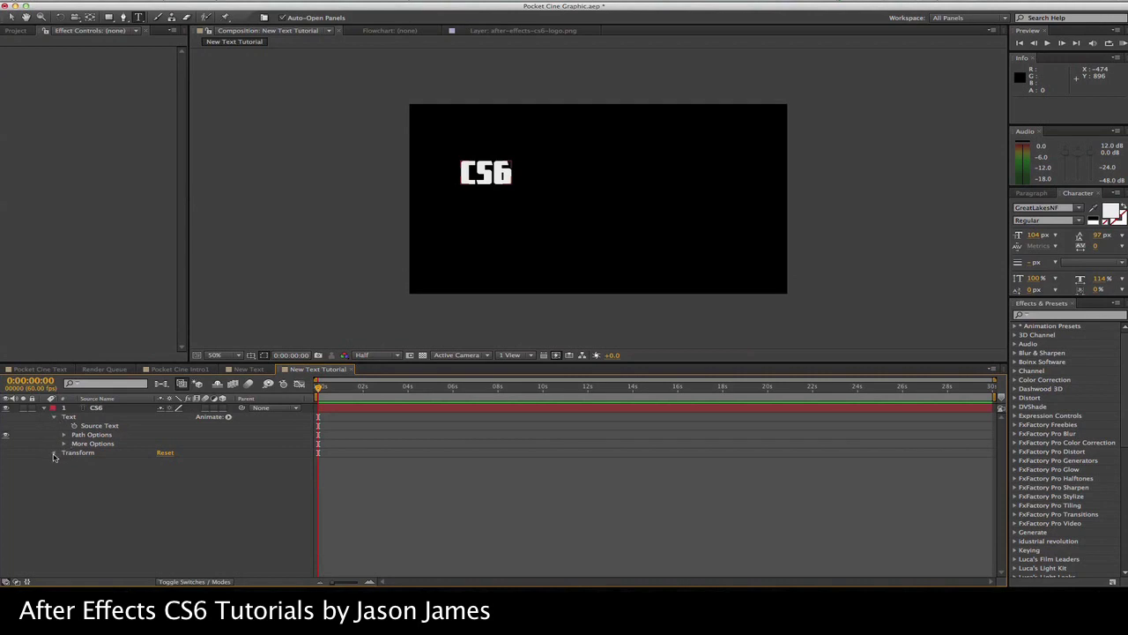
{"action": "left_click", "coordinate": [54, 453]}
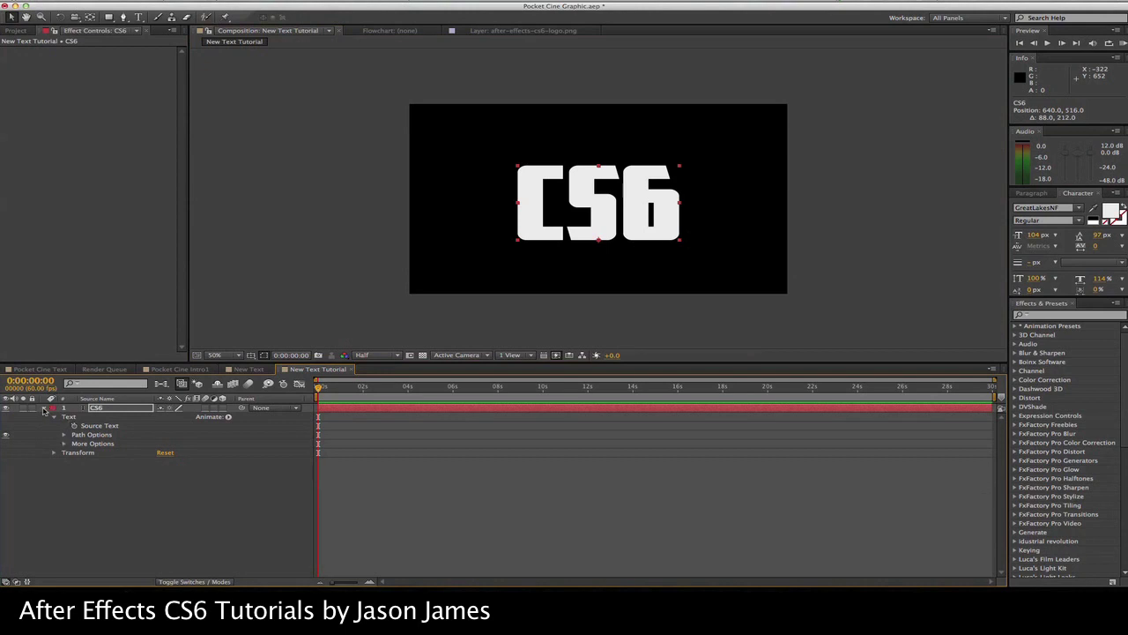
{"action": "left_click", "coordinate": [44, 408]}
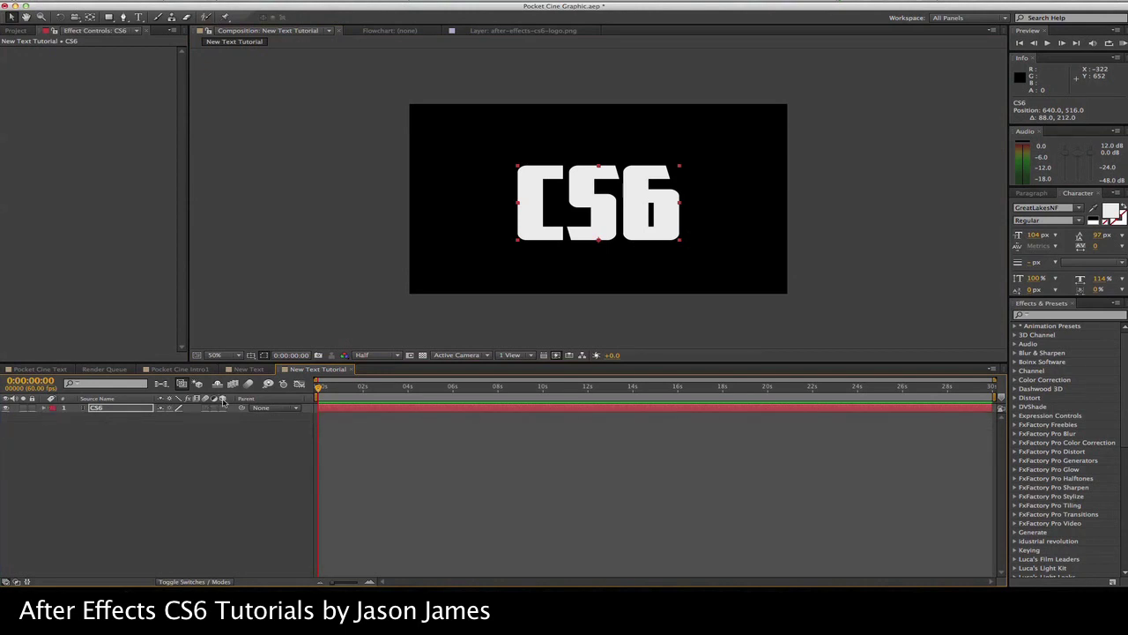
Enable 3D Layer on the CS6 text layer from its context menu.
{"action": "right_click", "coordinate": [232, 431]}
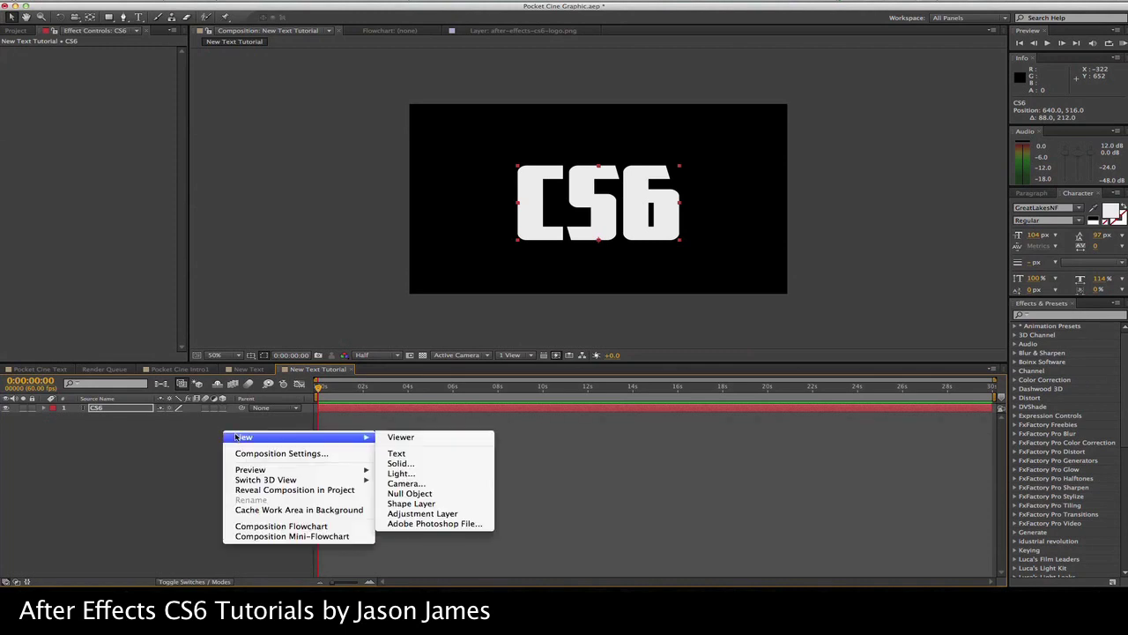
{"action": "mouse_move", "coordinate": [257, 480]}
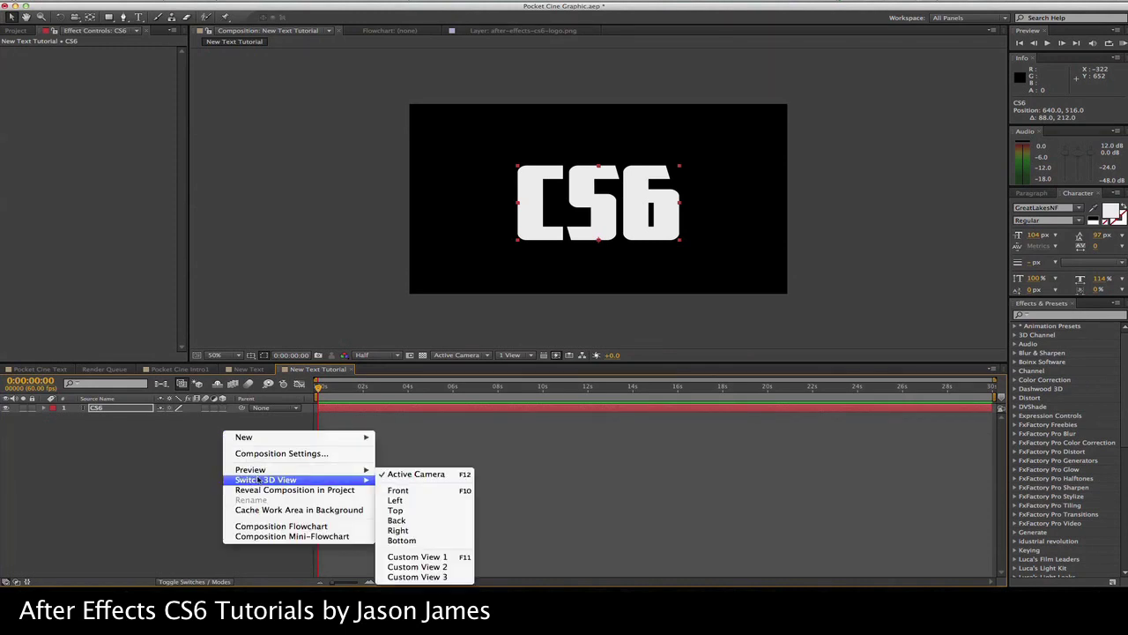
{"action": "left_click", "coordinate": [180, 468]}
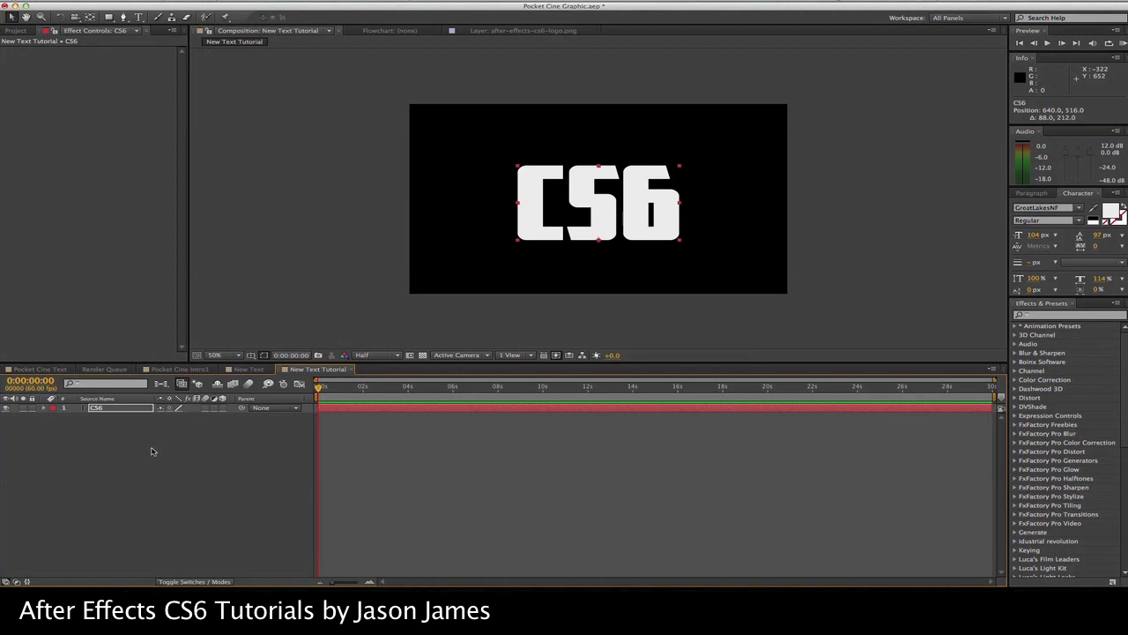
{"action": "left_click", "coordinate": [115, 411]}
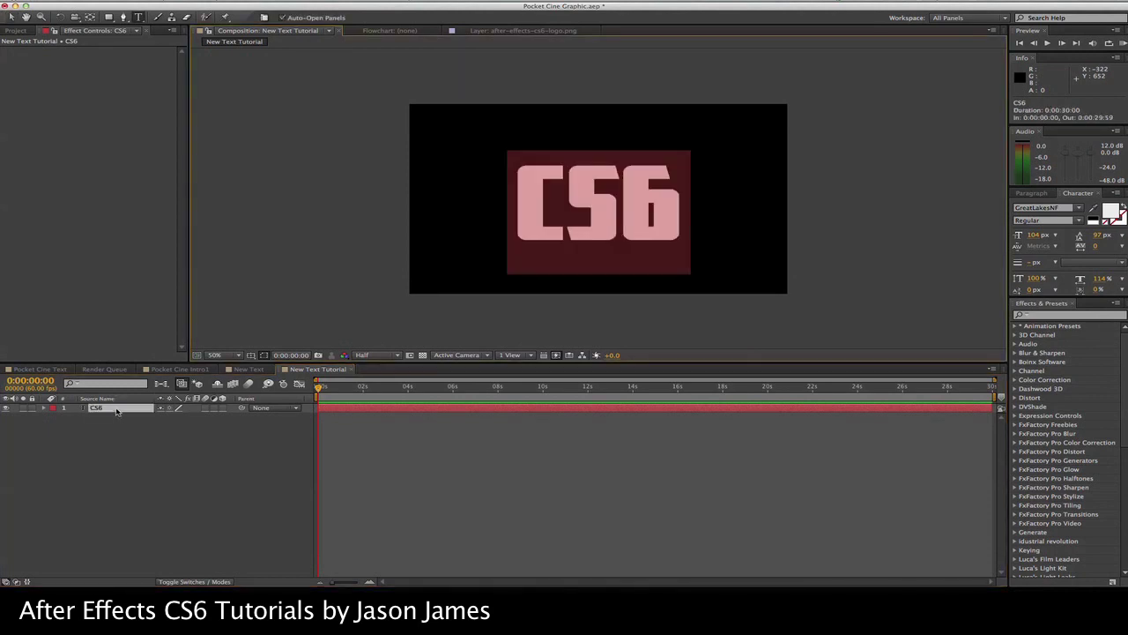
{"action": "right_click", "coordinate": [116, 411]}
{"action": "mouse_move", "coordinate": [170, 336]}
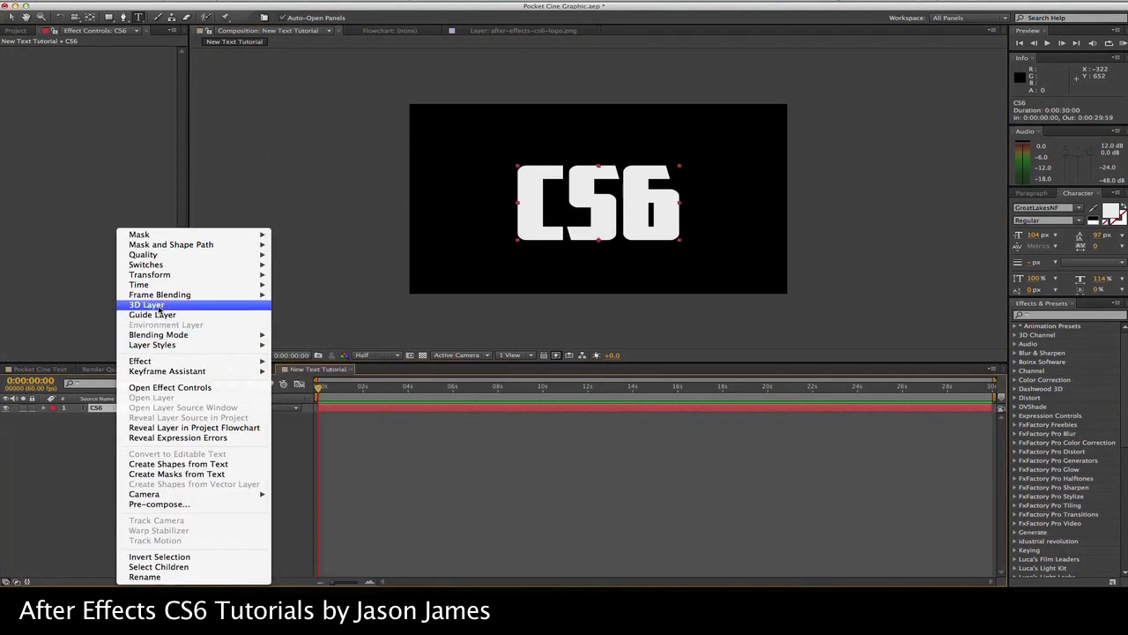
{"action": "left_click", "coordinate": [167, 306]}
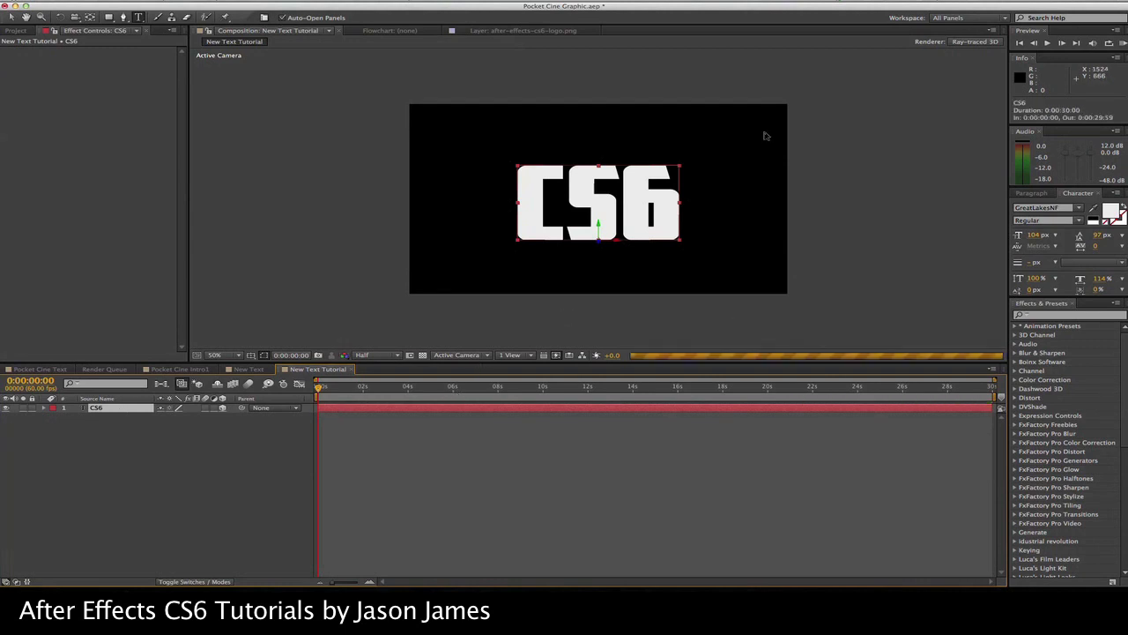
Set the composition renderer to Ray-traced 3D and confirm Composition Settings.
{"action": "left_click", "coordinate": [972, 44]}
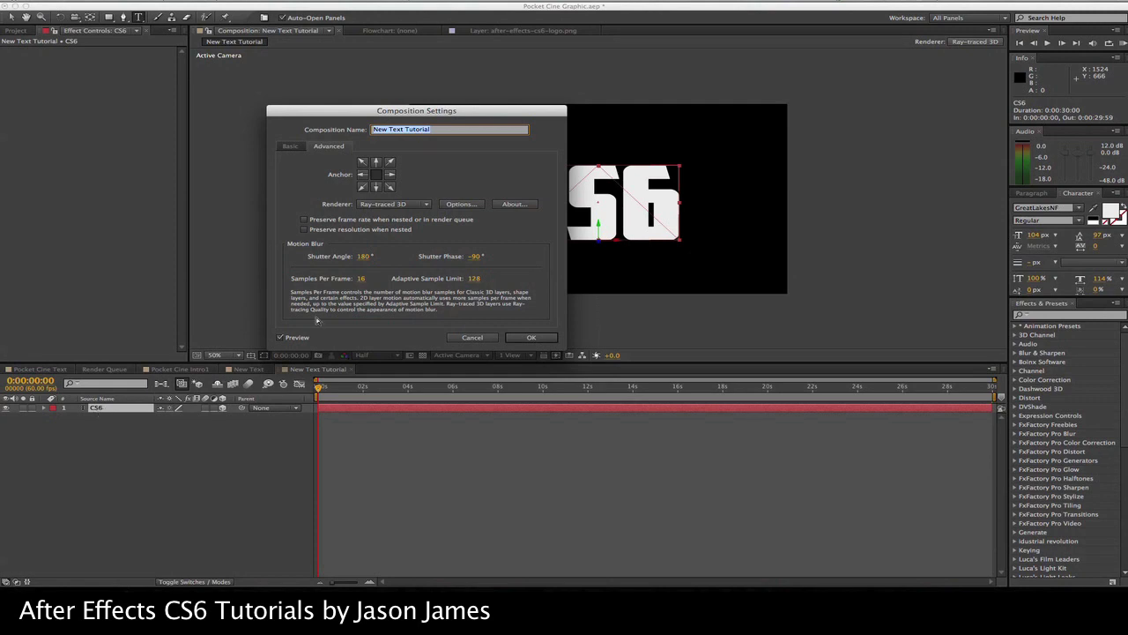
{"action": "left_click", "coordinate": [330, 146]}
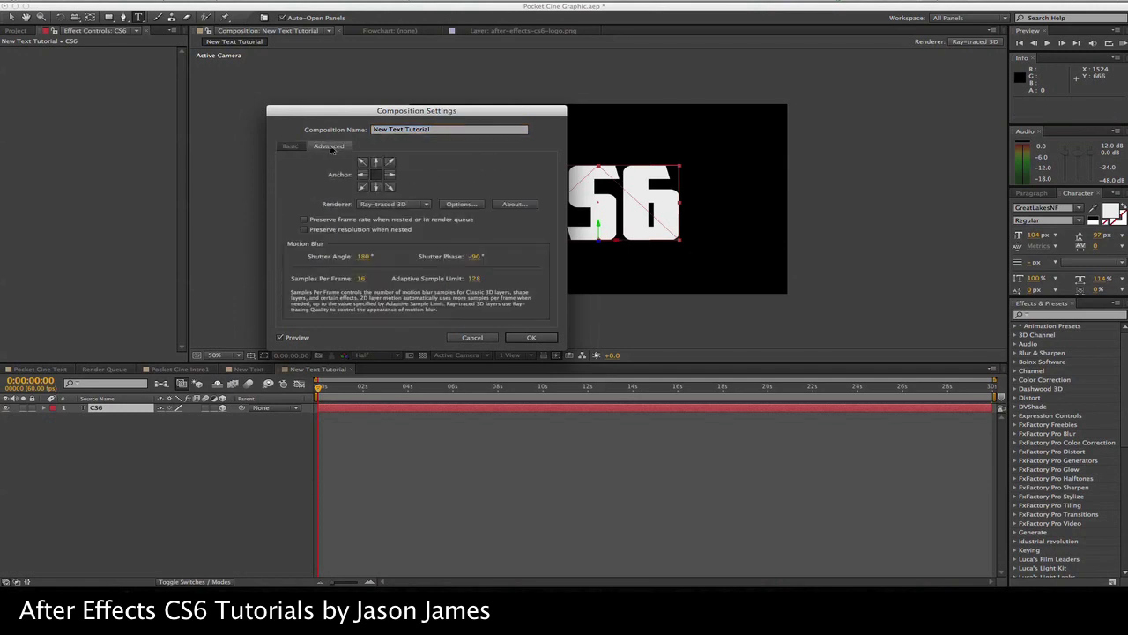
{"action": "left_click", "coordinate": [292, 146]}
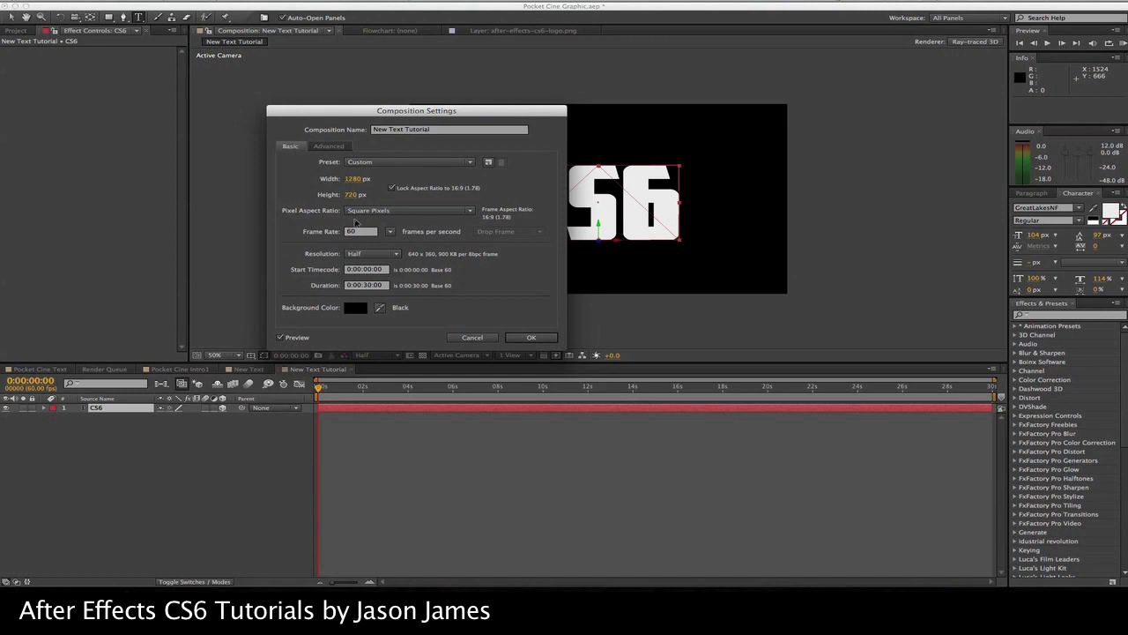
{"action": "left_click", "coordinate": [473, 338]}
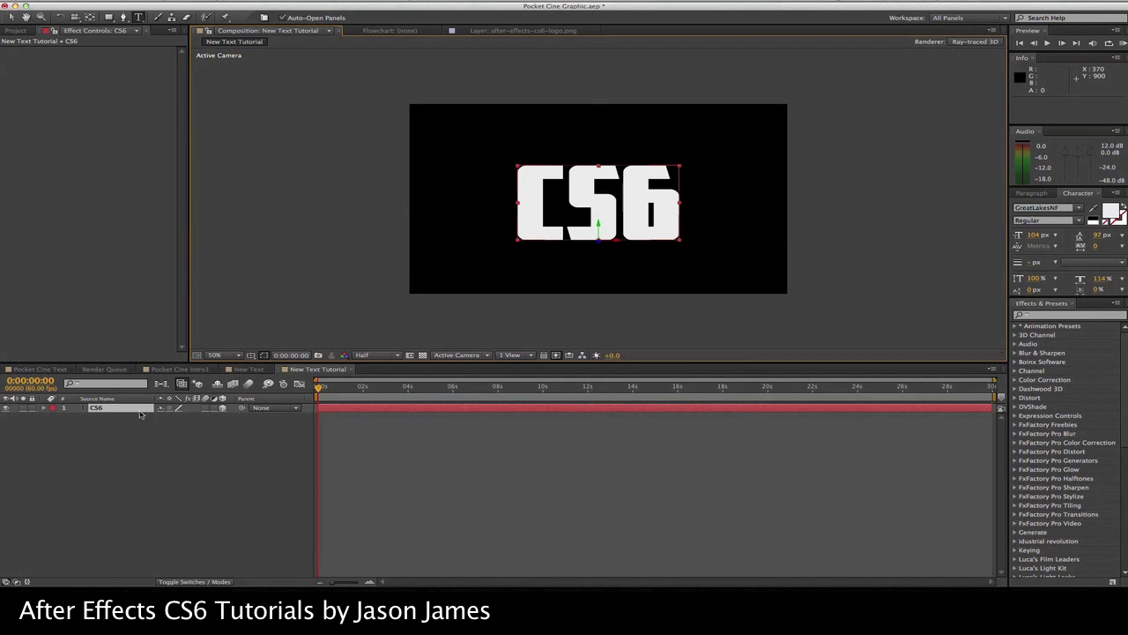
{"action": "left_click", "coordinate": [963, 43]}
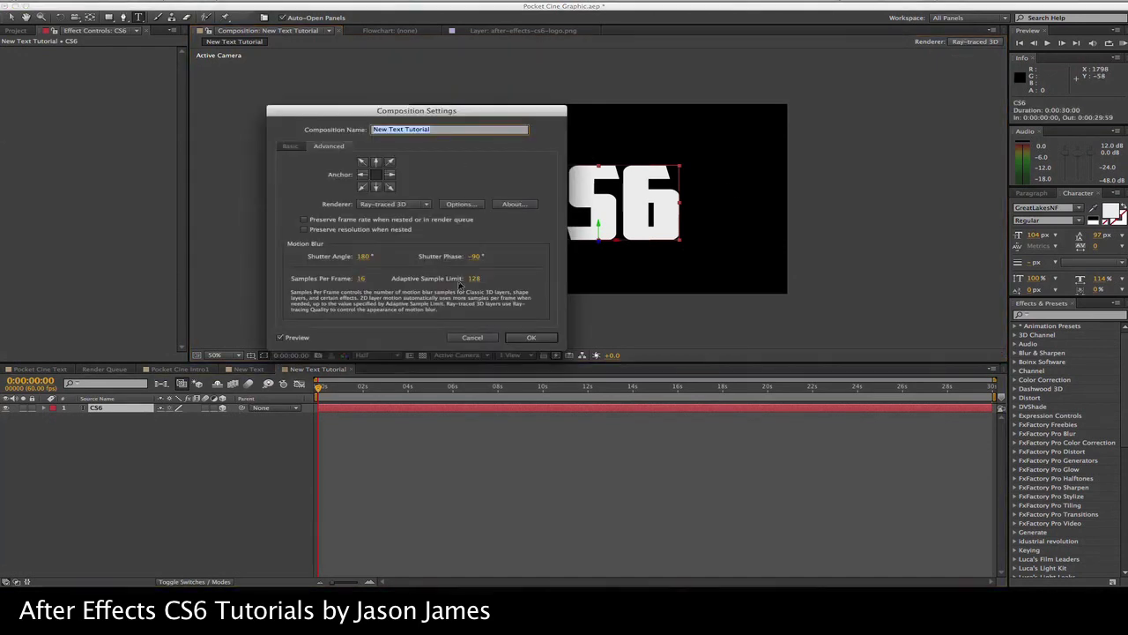
{"action": "left_click", "coordinate": [530, 337]}
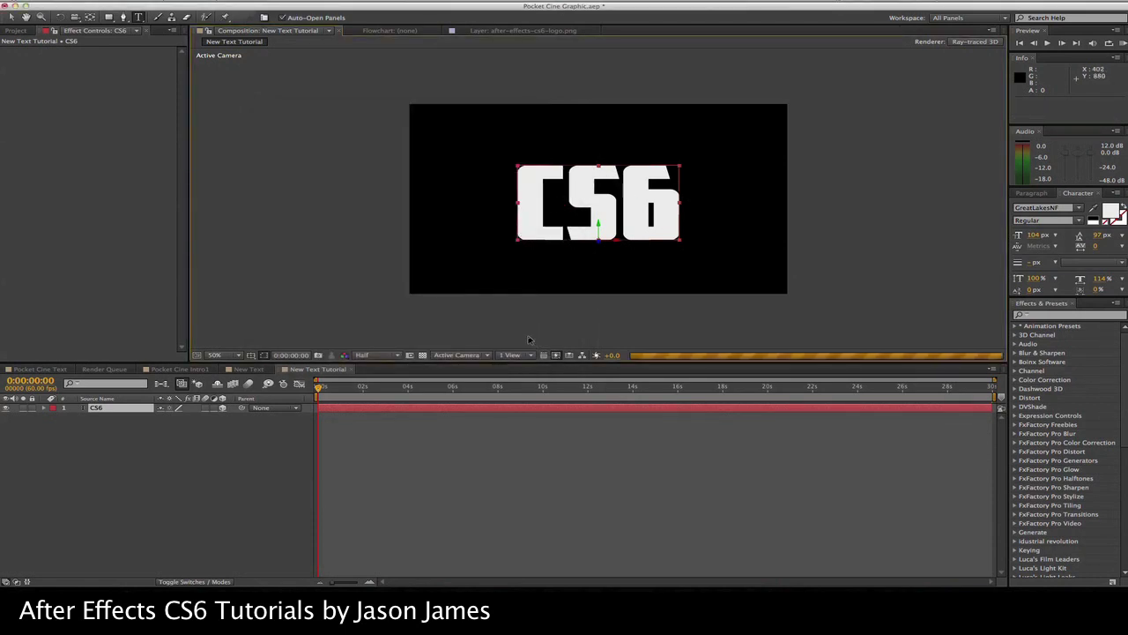
Expand the CS6 layer's material, geometry and transform properties, selecting Specular Shininess.
{"action": "left_click", "coordinate": [44, 409]}
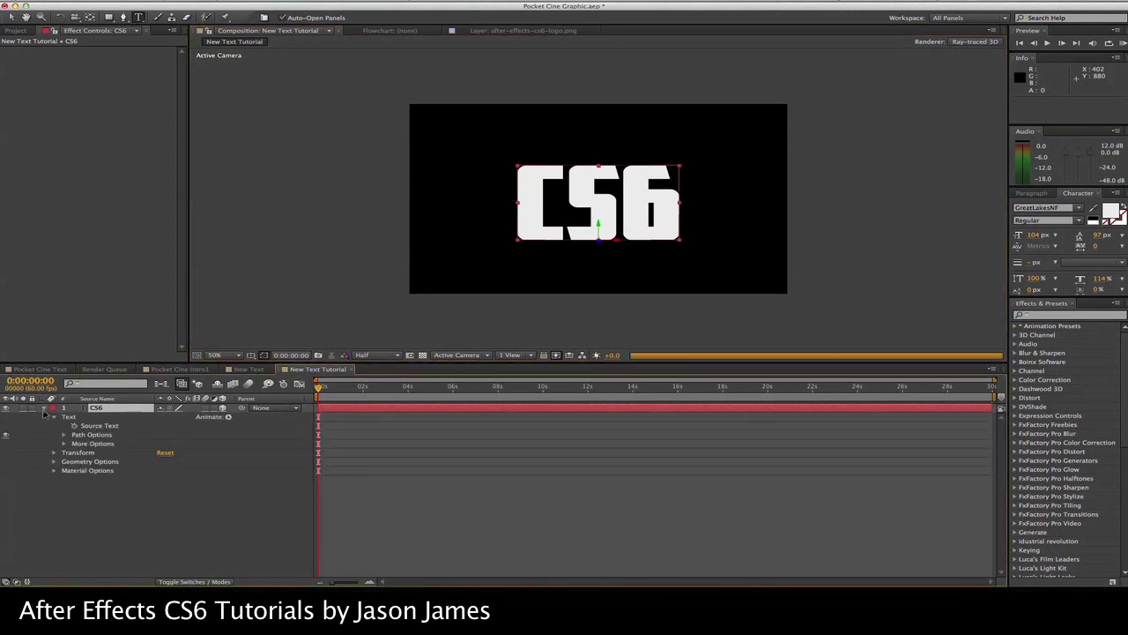
{"action": "left_click", "coordinate": [54, 471]}
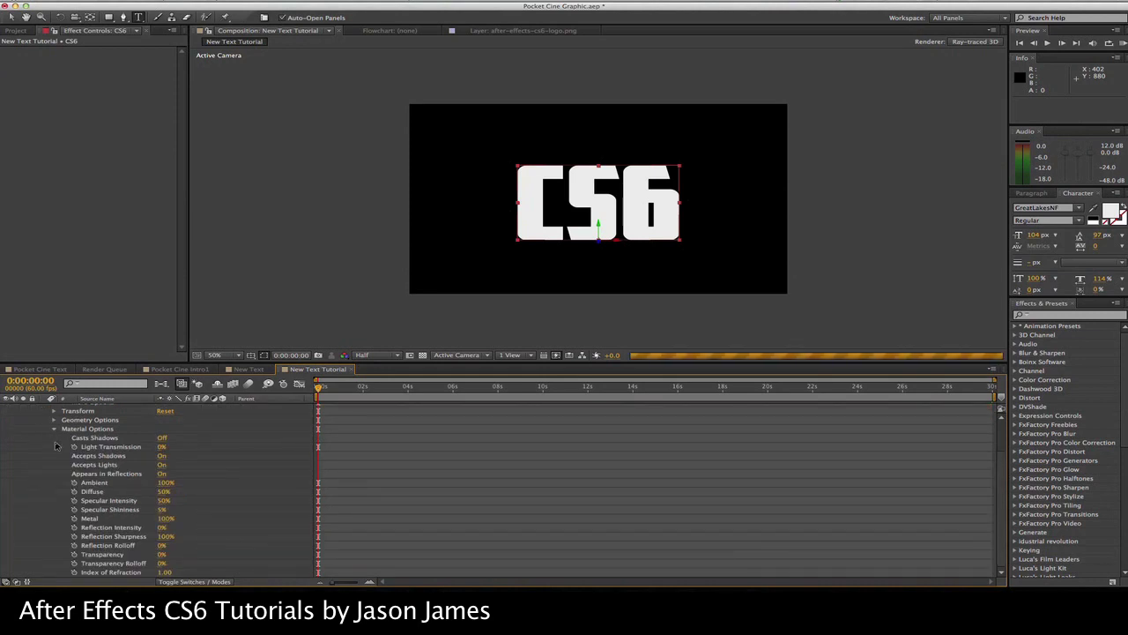
{"action": "scroll", "coordinate": [55, 425], "scroll_direction": "up", "scroll_amount": 2}
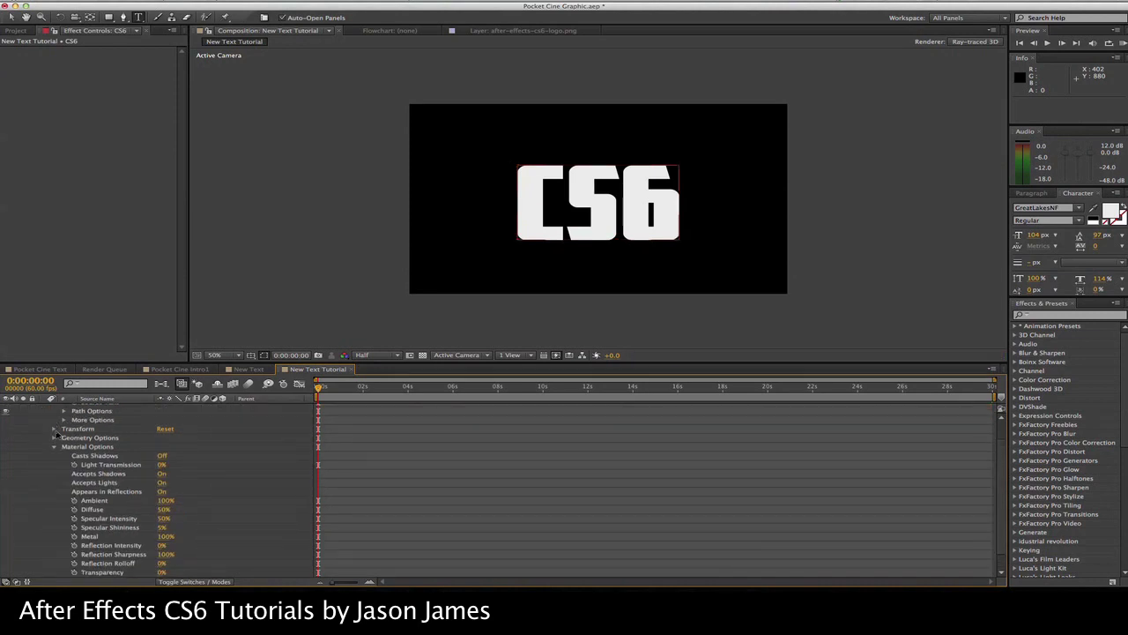
{"action": "left_click", "coordinate": [54, 437]}
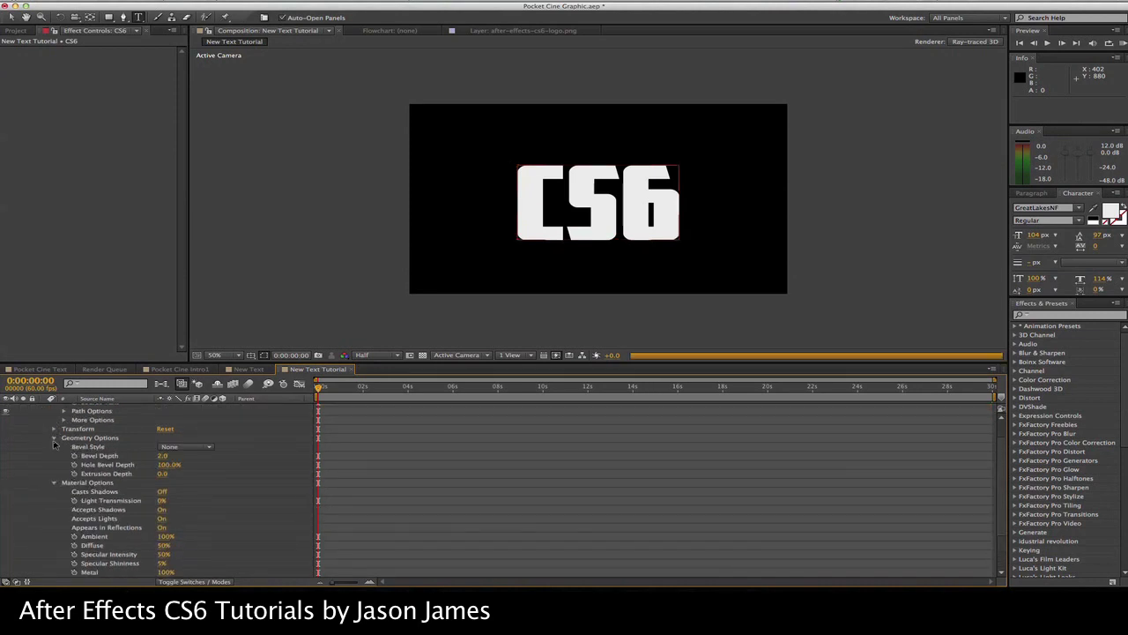
{"action": "left_click", "coordinate": [53, 429]}
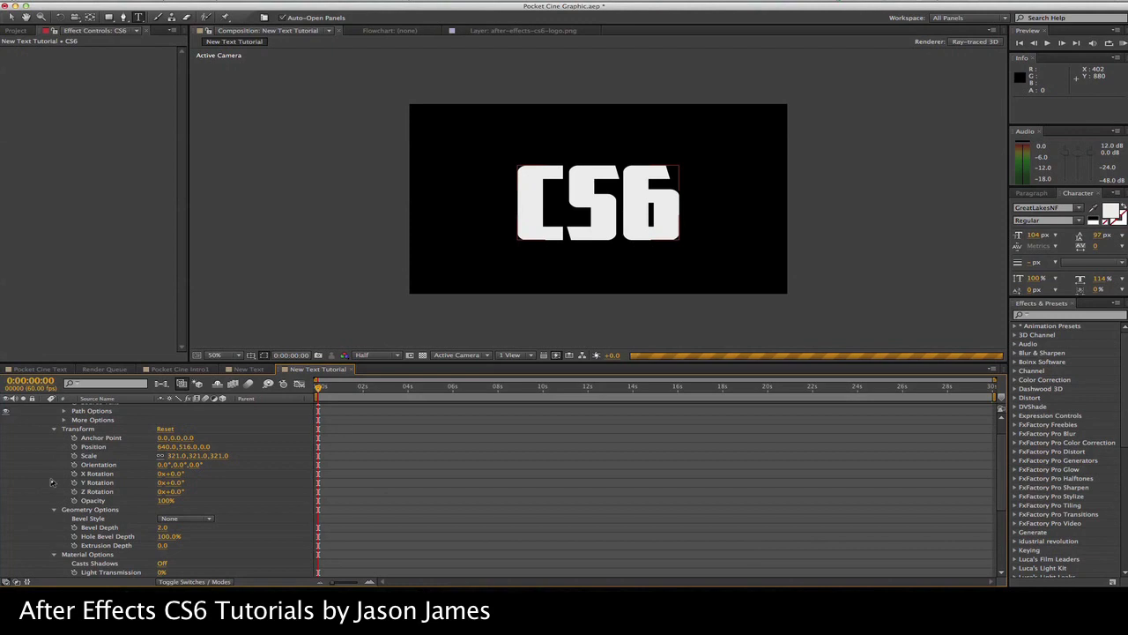
{"action": "scroll", "coordinate": [71, 515], "scroll_direction": "down", "scroll_amount": 5}
{"action": "left_click", "coordinate": [74, 510]}
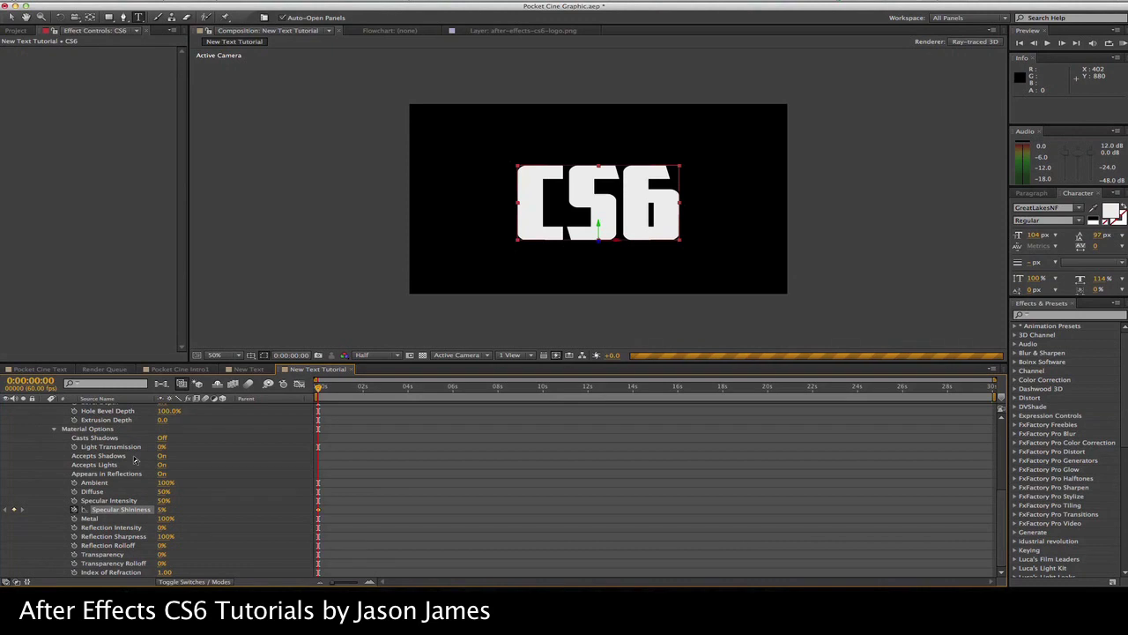
{"action": "scroll", "coordinate": [134, 459], "scroll_direction": "up", "scroll_amount": 5}
Set Extrusion Depth to 34.0, move the time indicator to 0:00:03:12, and collapse the layer.
{"action": "left_click", "coordinate": [162, 542]}
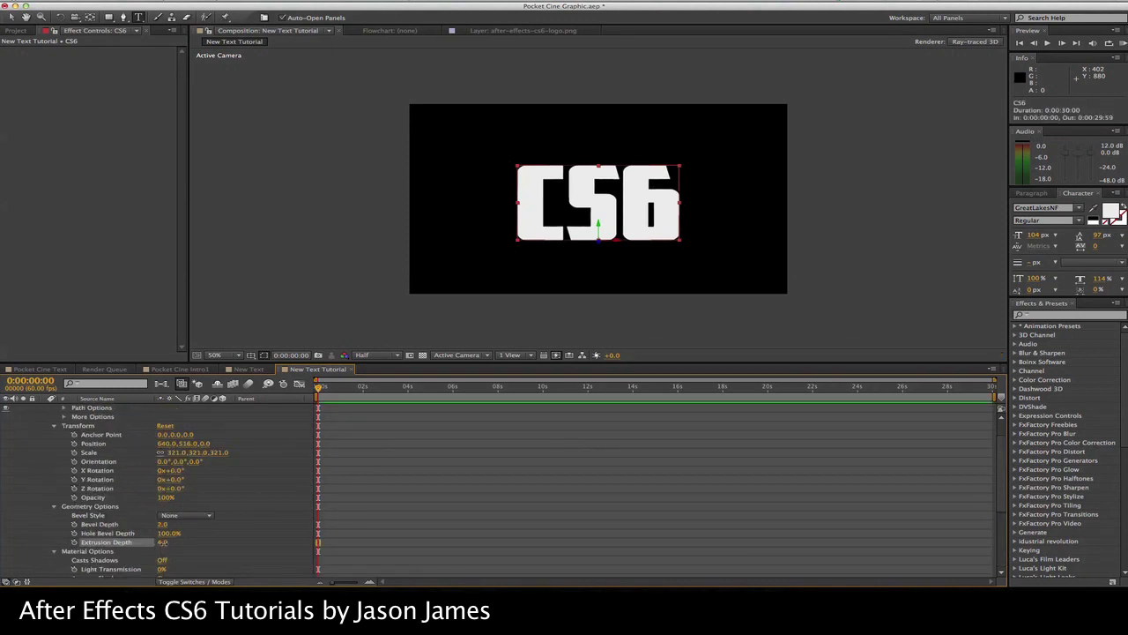
{"action": "left_click_drag", "start_coordinate": [164, 542], "coordinate": [183, 548]}
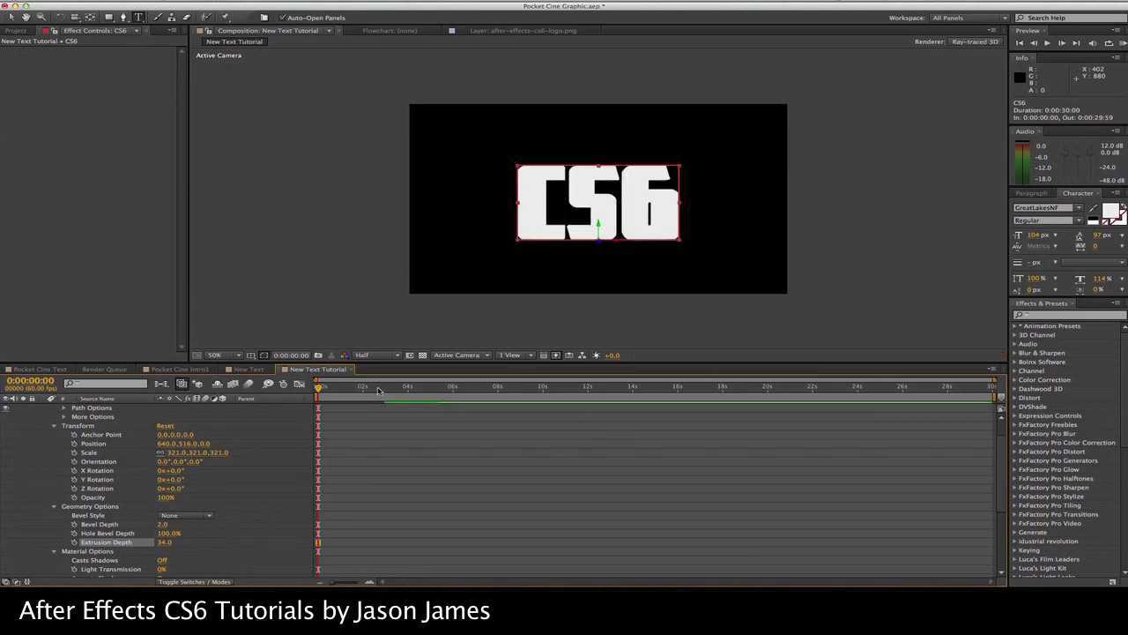
{"action": "scroll", "coordinate": [393, 390], "scroll_direction": "up", "scroll_amount": 1}
{"action": "scroll", "coordinate": [393, 390], "scroll_direction": "up", "scroll_amount": 2}
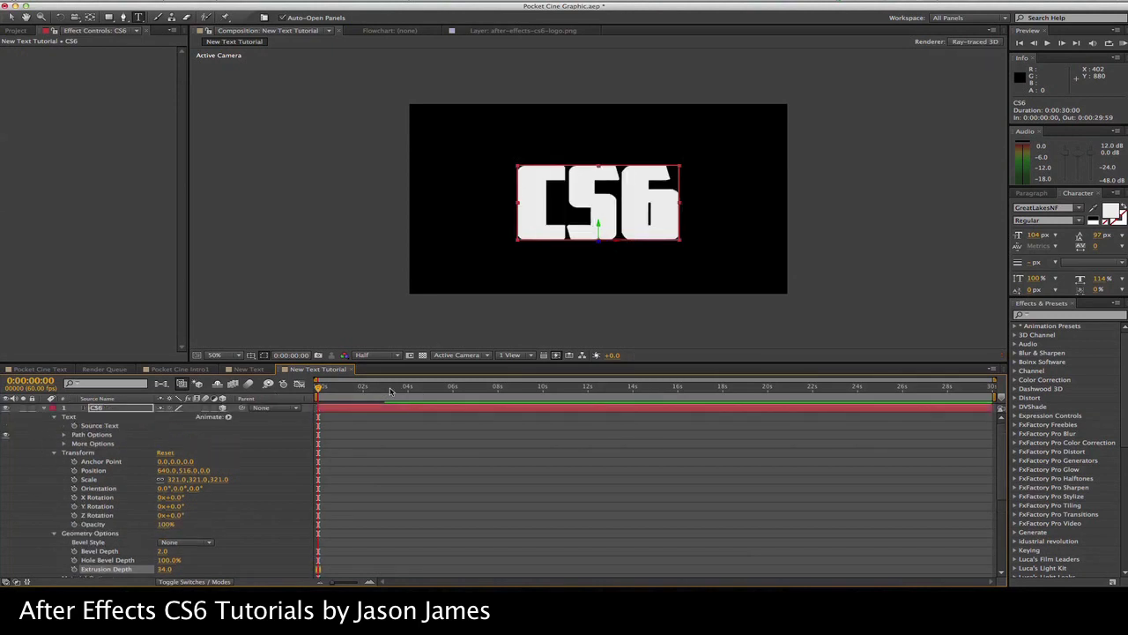
{"action": "left_click", "coordinate": [391, 387]}
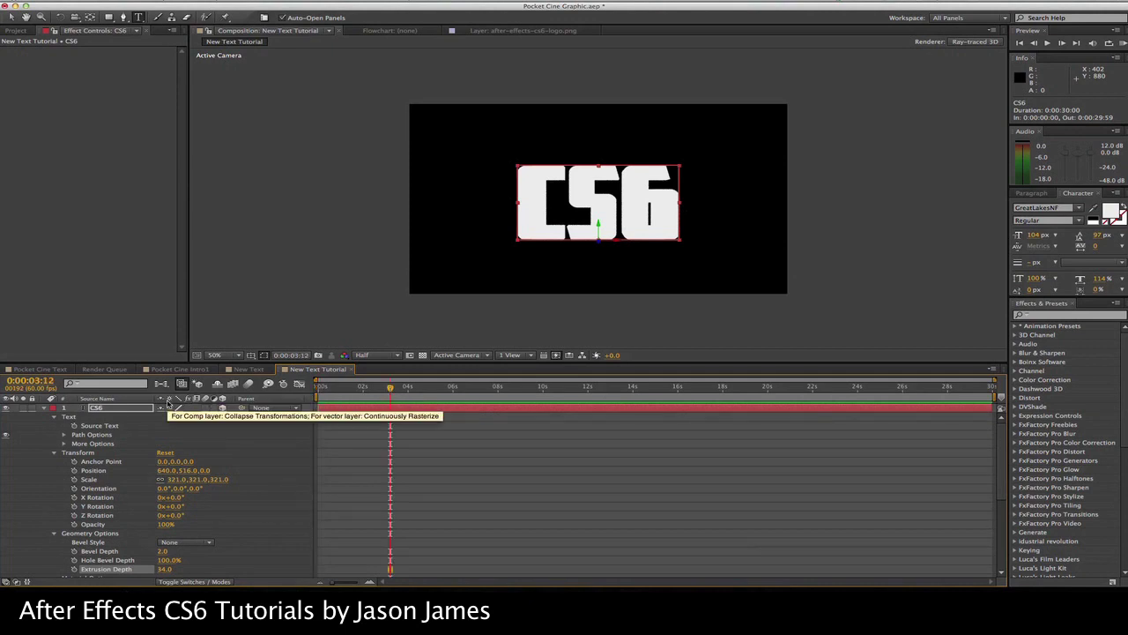
{"action": "left_click", "coordinate": [52, 409]}
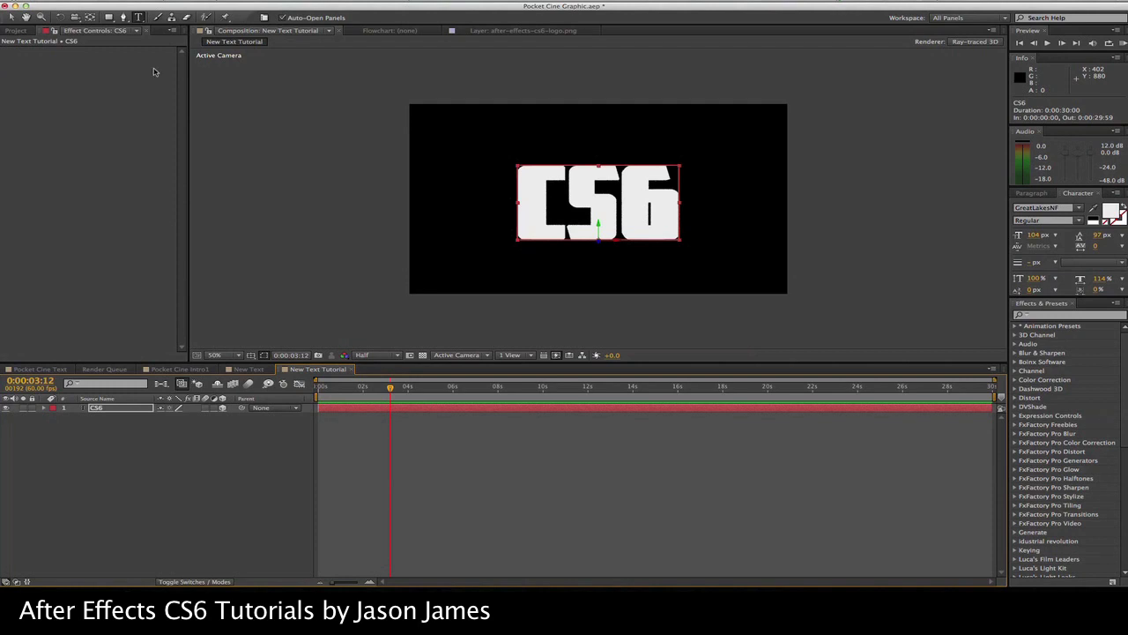
{"action": "left_click", "coordinate": [60, 16]}
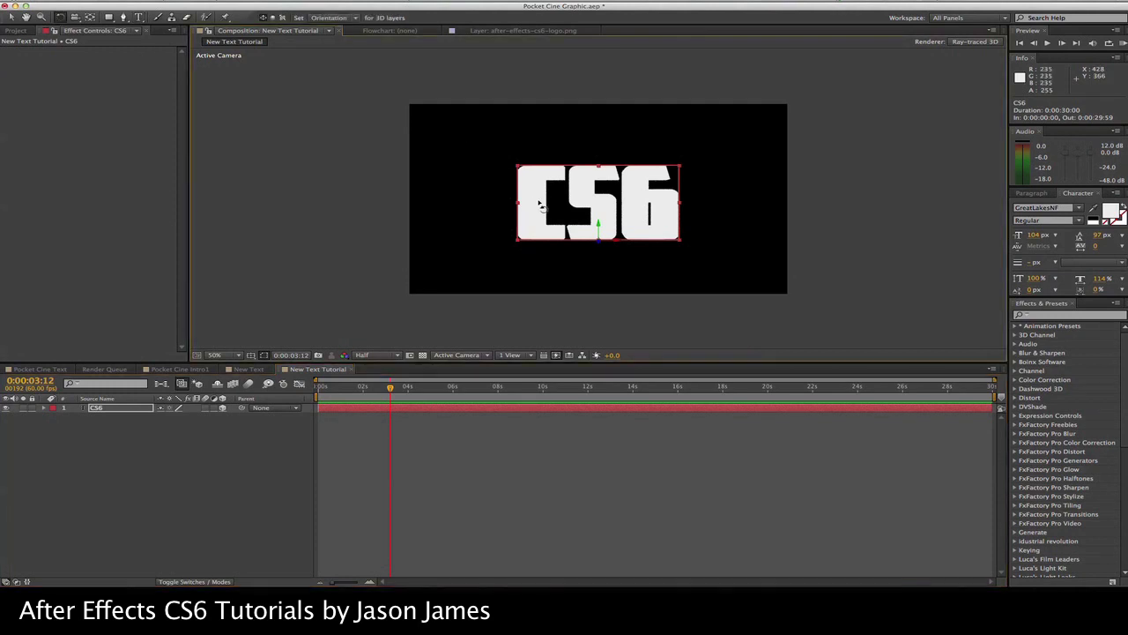
Rotate the CS6 text to orientation 351.1°, 312.6°, 356.1°, exposing its extruded sides.
{"action": "mouse_move", "coordinate": [539, 205]}
{"action": "left_mouse_down"}
{"action": "mouse_move", "coordinate": [561, 206]}
{"action": "mouse_move", "coordinate": [551, 203]}
{"action": "left_mouse_up"}
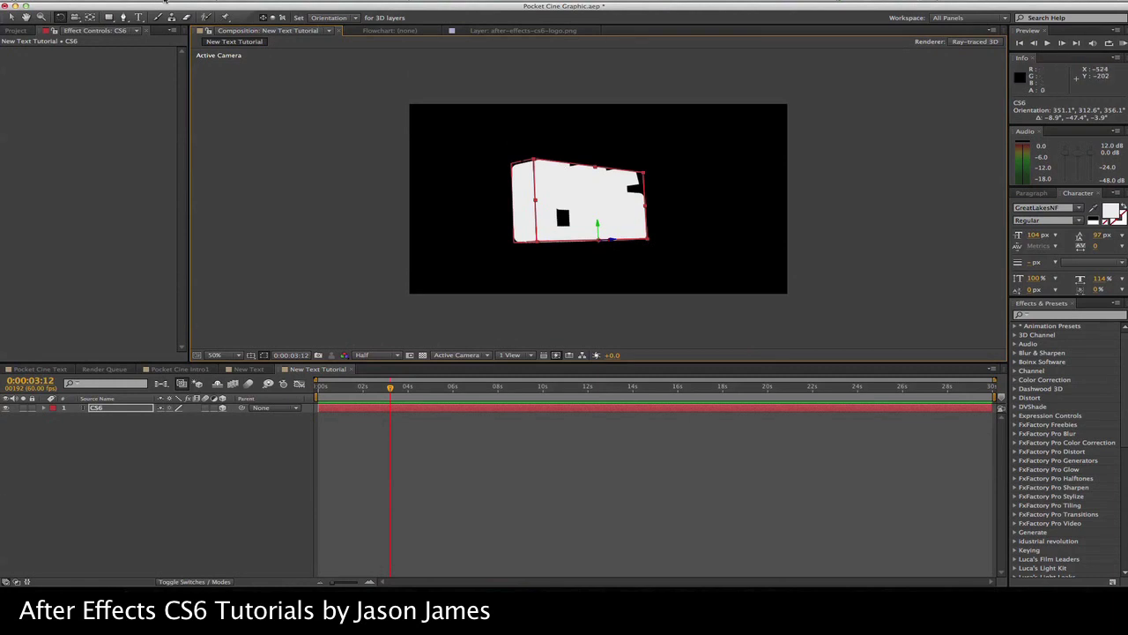
{"action": "left_click", "coordinate": [148, 1]}
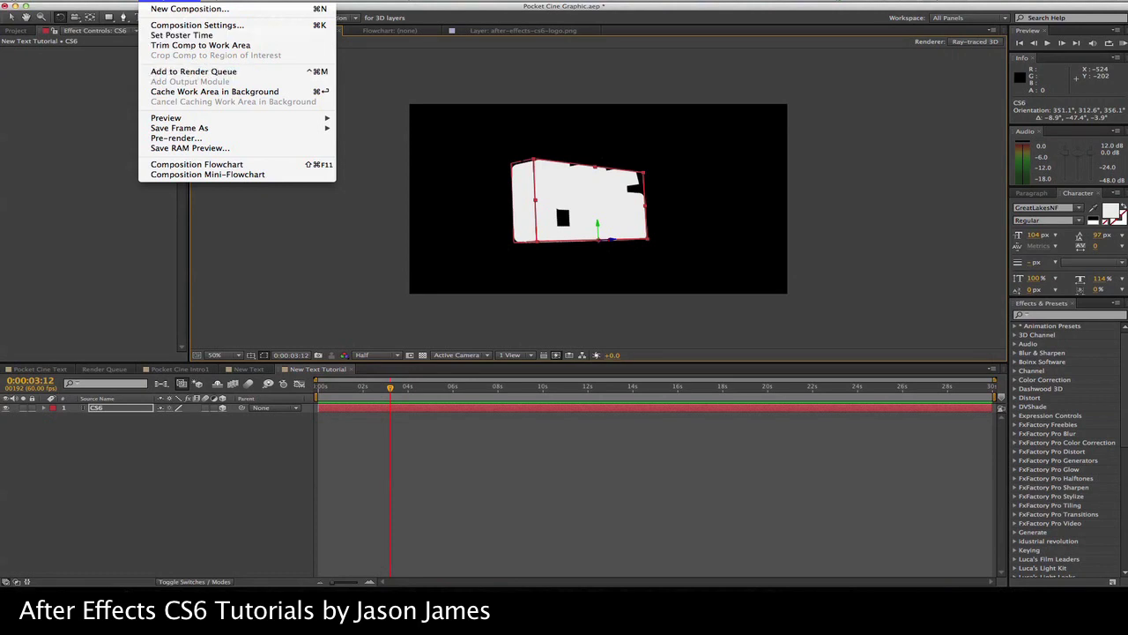
Create Light 1 with a green light colour, then select the CS6 text layer.
{"action": "mouse_move", "coordinate": [230, 11]}
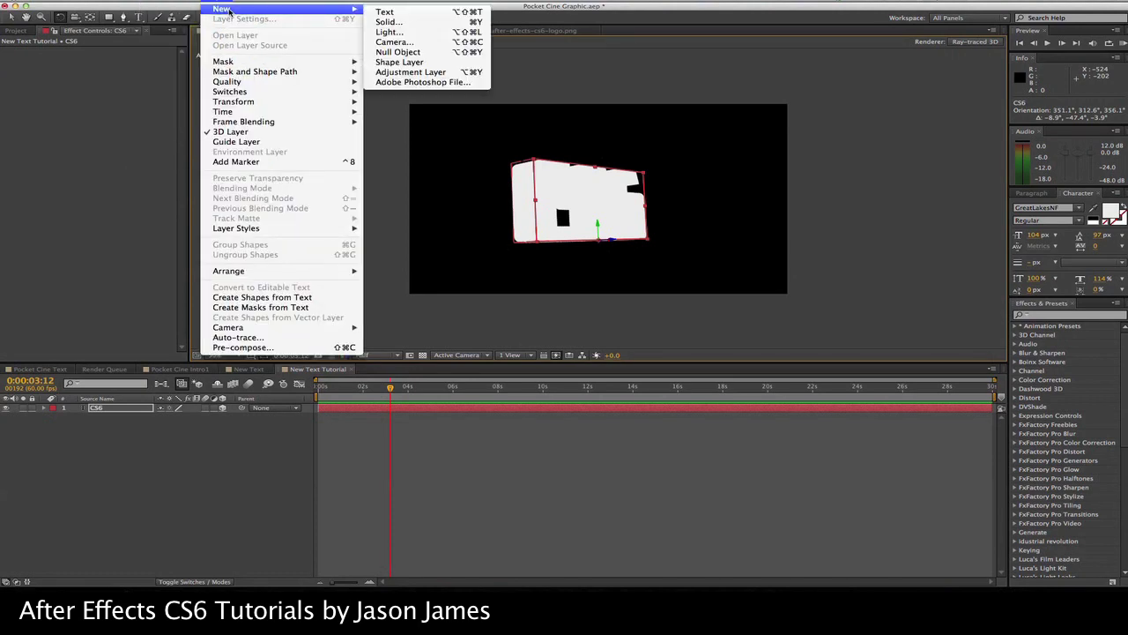
{"action": "left_click", "coordinate": [403, 34]}
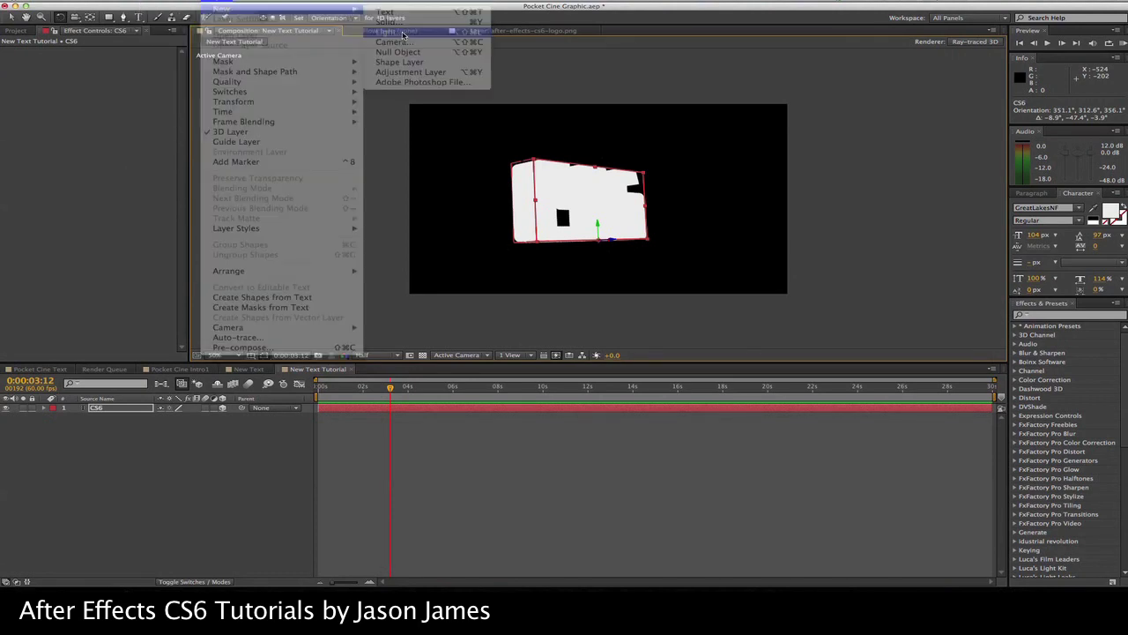
{"action": "left_click", "coordinate": [560, 227]}
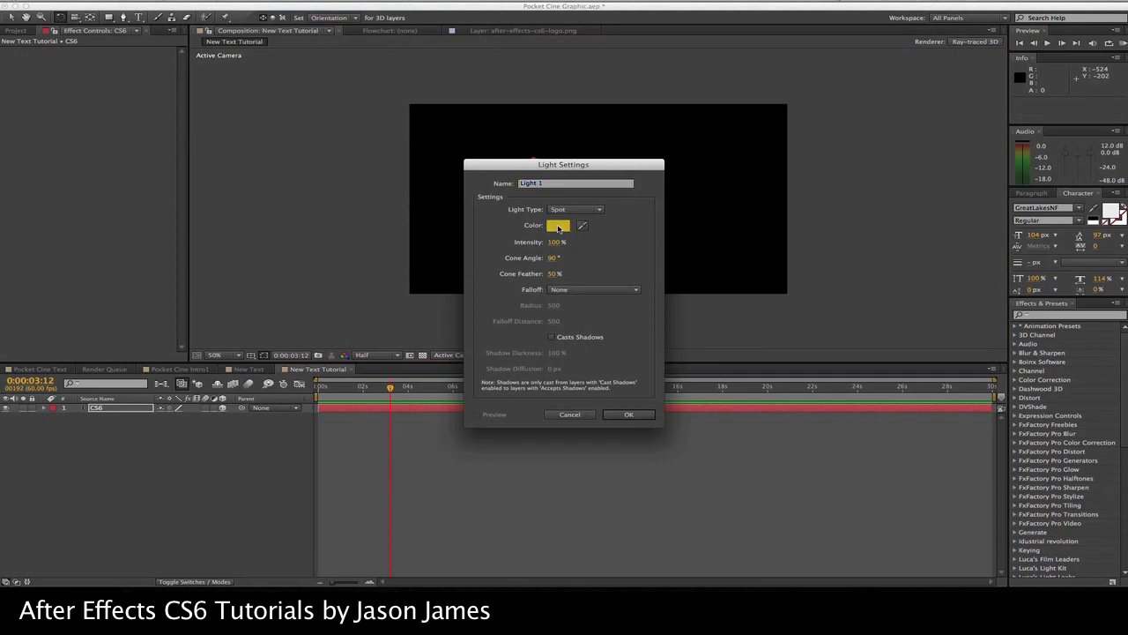
{"action": "mouse_move", "coordinate": [563, 305]}
{"action": "left_mouse_down"}
{"action": "mouse_move", "coordinate": [548, 259]}
{"action": "mouse_move", "coordinate": [535, 255]}
{"action": "left_mouse_up"}
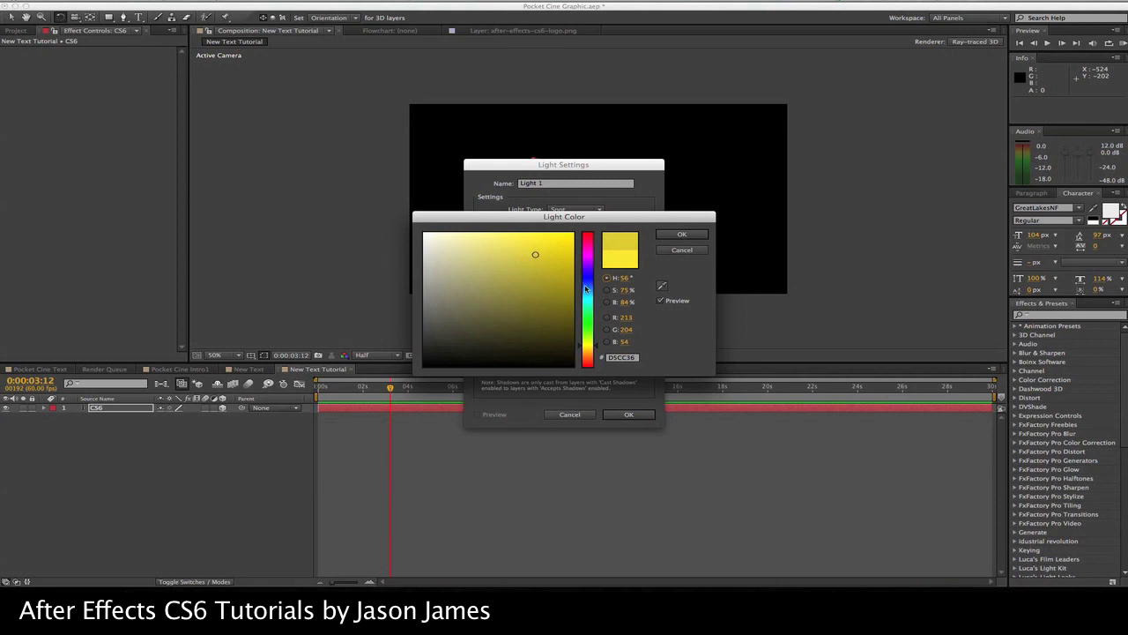
{"action": "left_click_drag", "start_coordinate": [585, 289], "coordinate": [587, 322]}
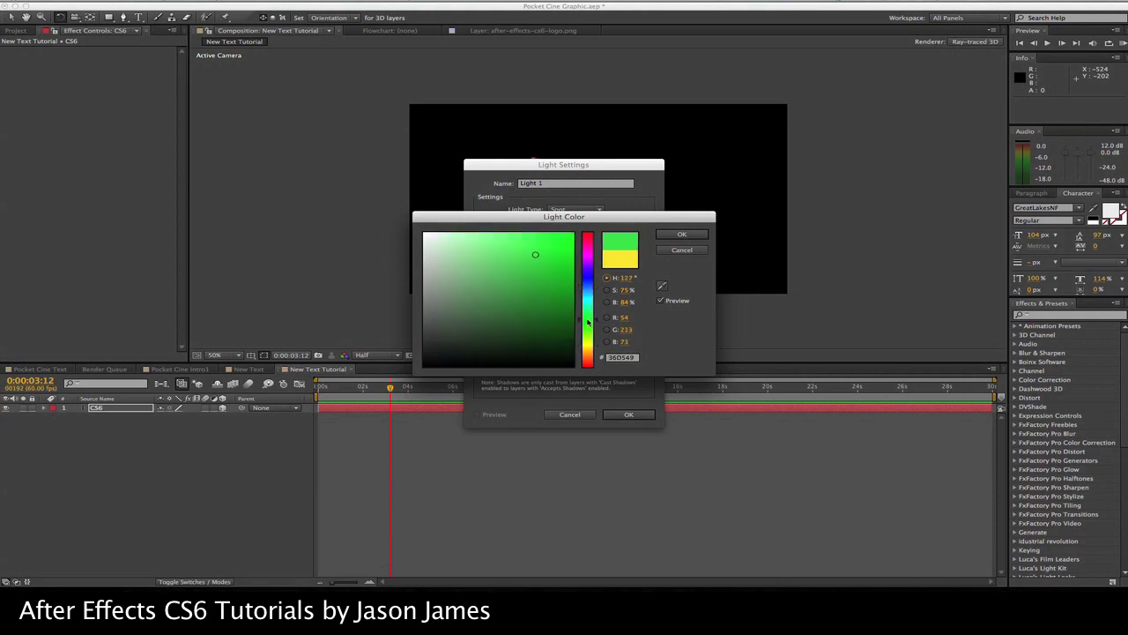
{"action": "key", "text": "Return"}
{"action": "key", "text": "Return"}
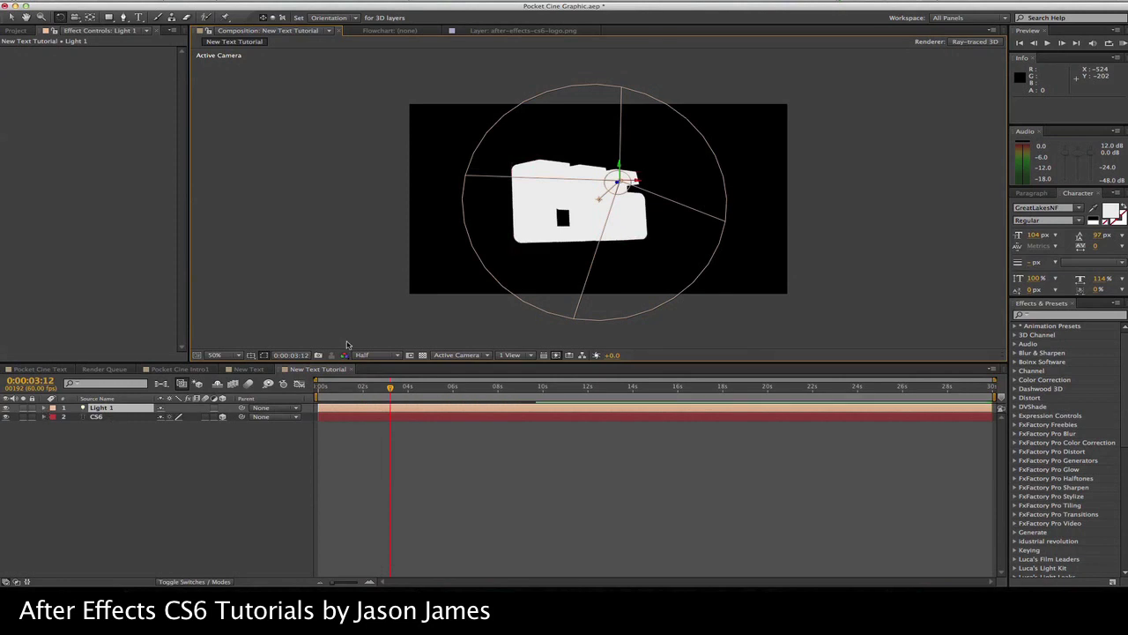
{"action": "key", "text": "super+Down"}
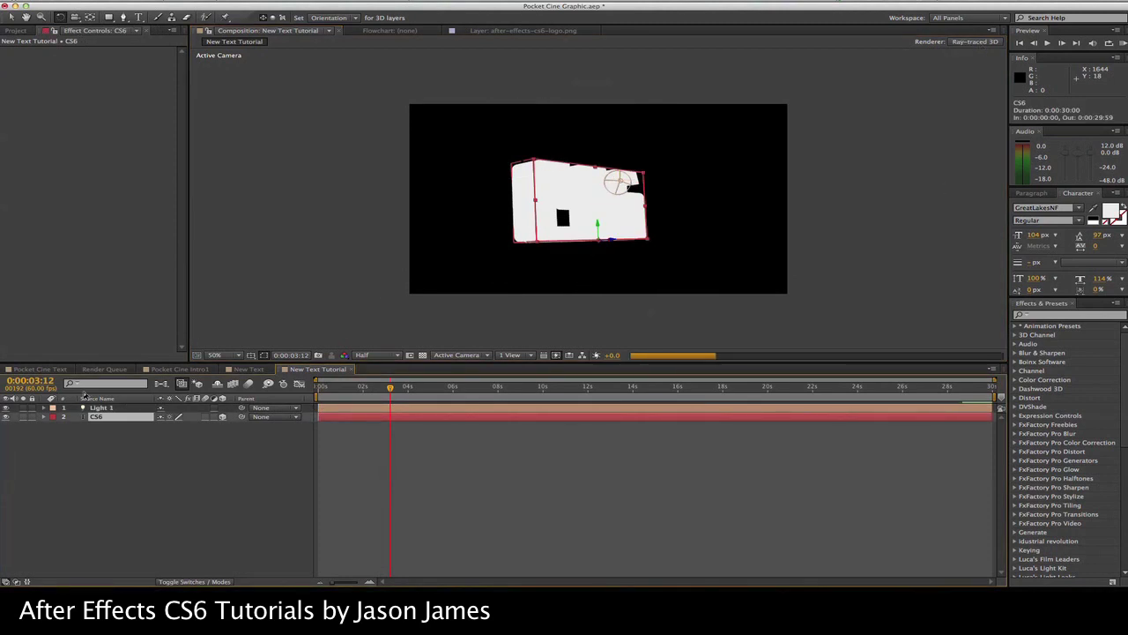
Expand the CS6 layer and switch the viewer resolution from Half to Third.
{"action": "left_click", "coordinate": [44, 418]}
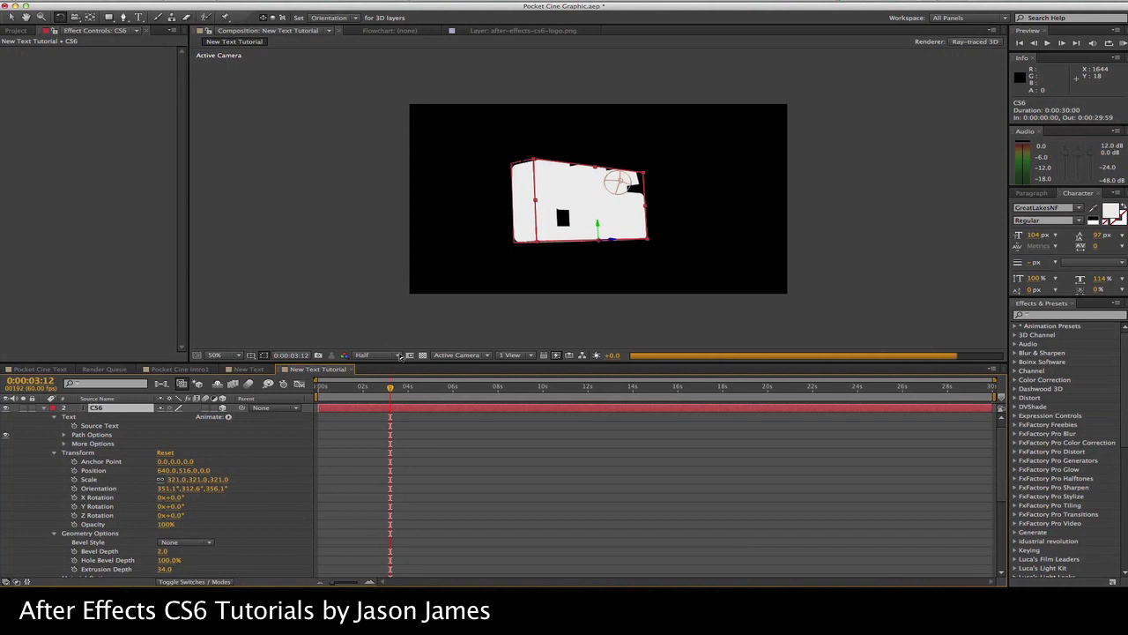
{"action": "left_click", "coordinate": [400, 355]}
{"action": "left_click", "coordinate": [392, 404]}
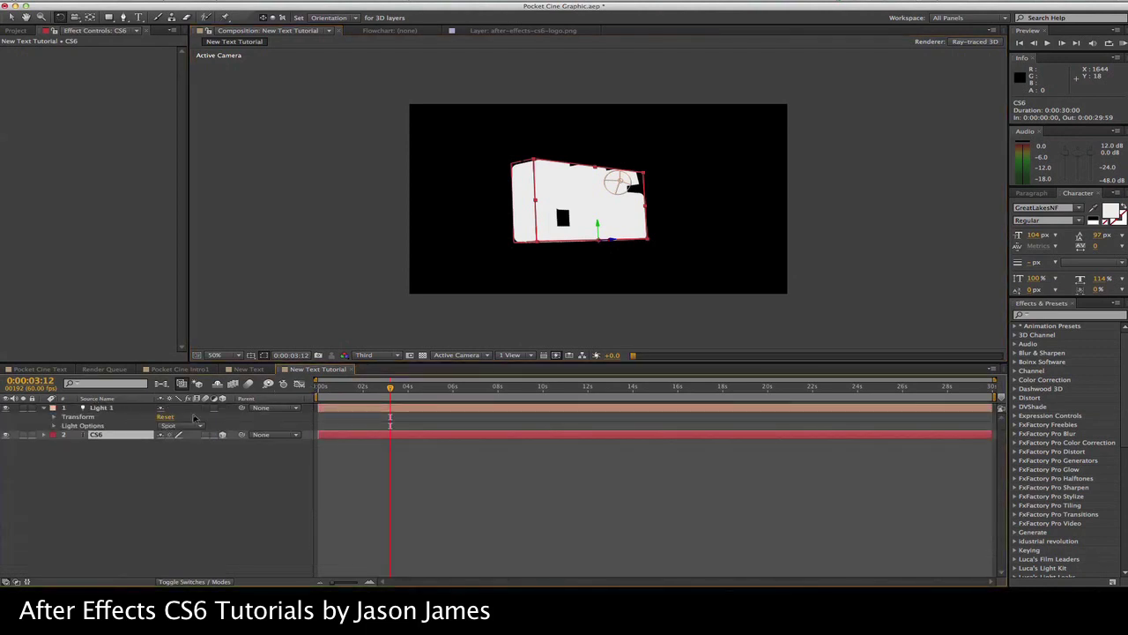
Move Light 1 and set its Point of Interest to 718.0, 305.0, −649.7, then deselect it.
{"action": "left_click", "coordinate": [101, 408]}
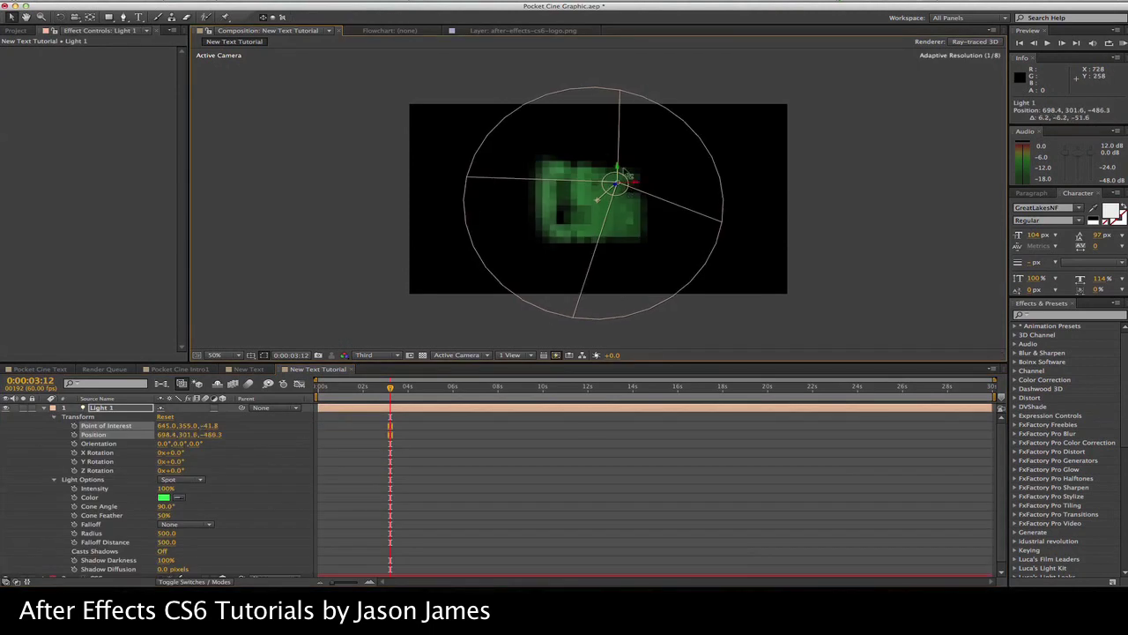
{"action": "left_click_drag", "start_coordinate": [529, 190], "coordinate": [833, 132]}
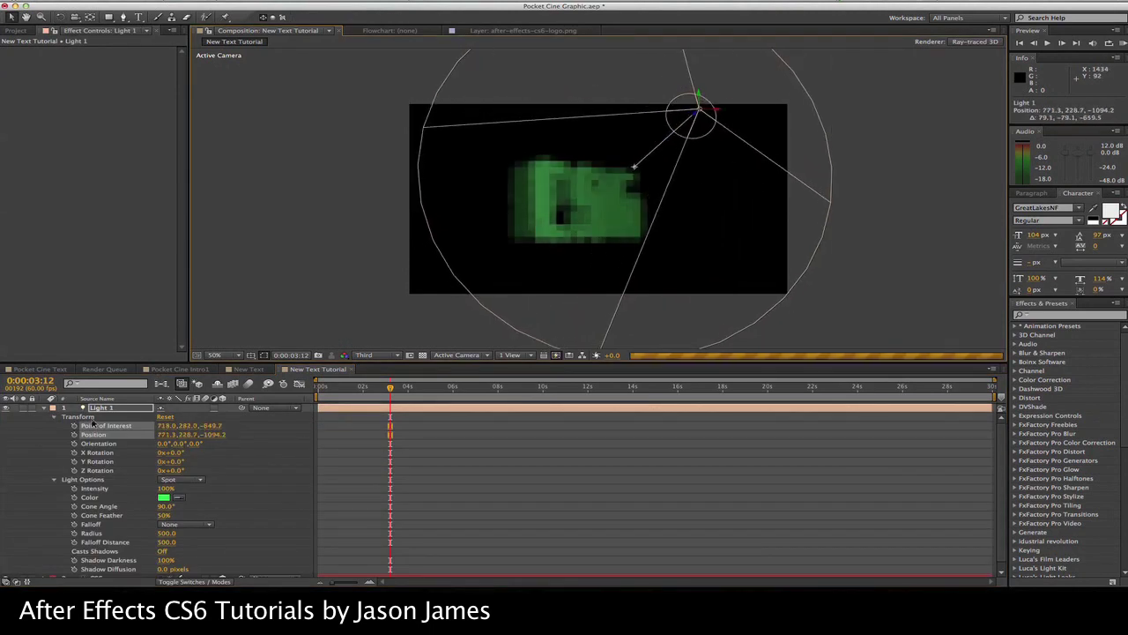
{"action": "left_click", "coordinate": [47, 409]}
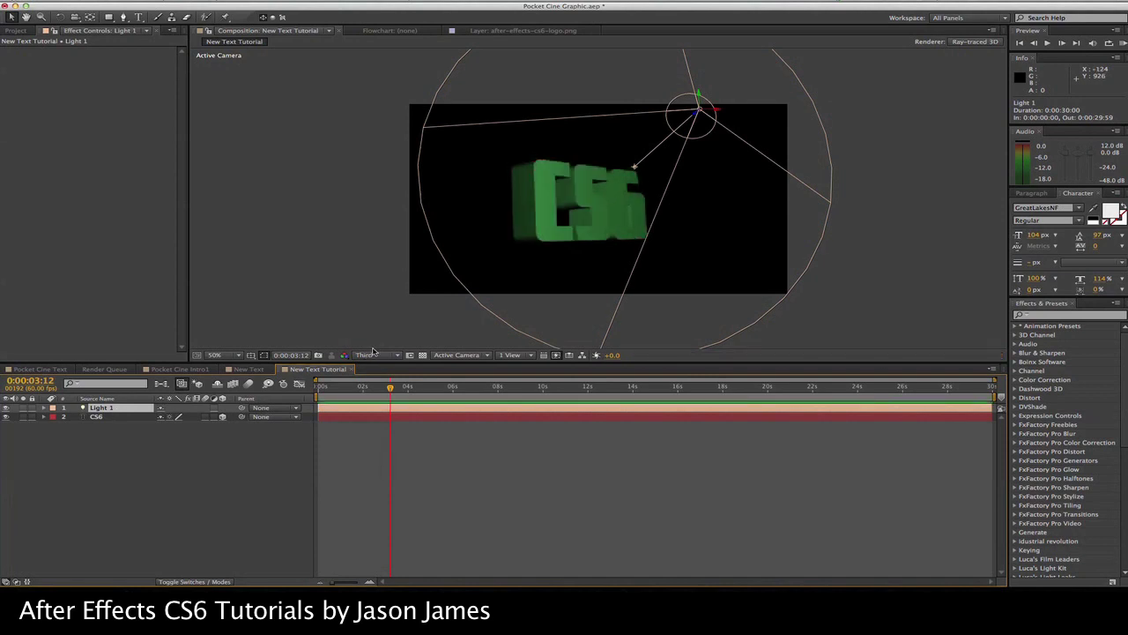
{"action": "left_click", "coordinate": [50, 408]}
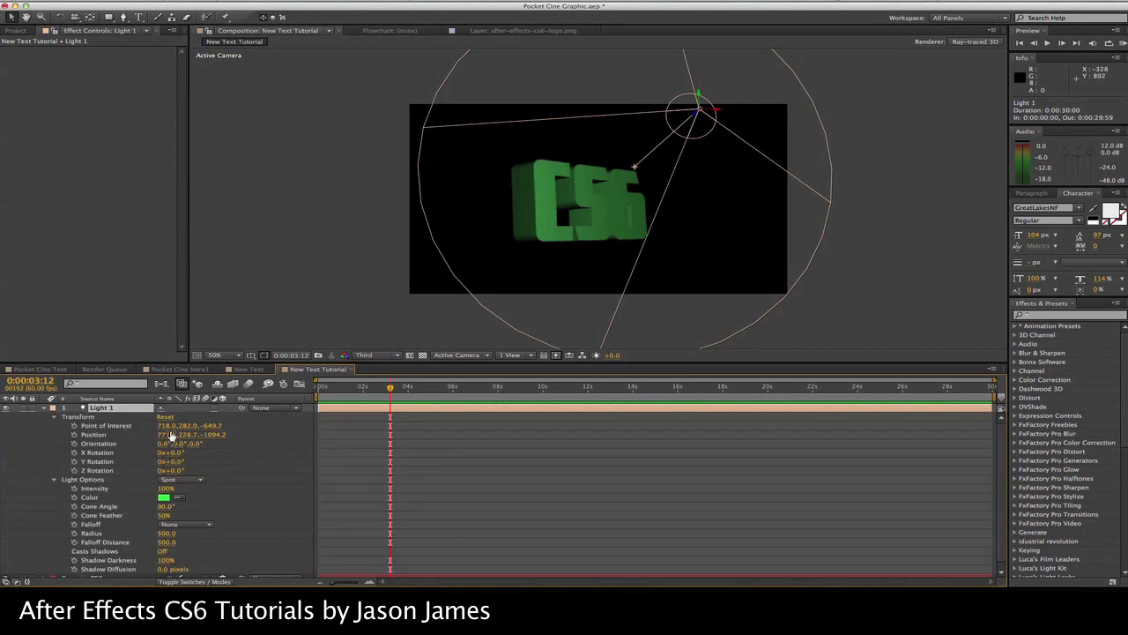
{"action": "mouse_move", "coordinate": [187, 426]}
{"action": "left_mouse_down"}
{"action": "mouse_move", "coordinate": [163, 425]}
{"action": "mouse_move", "coordinate": [190, 426]}
{"action": "left_mouse_up"}
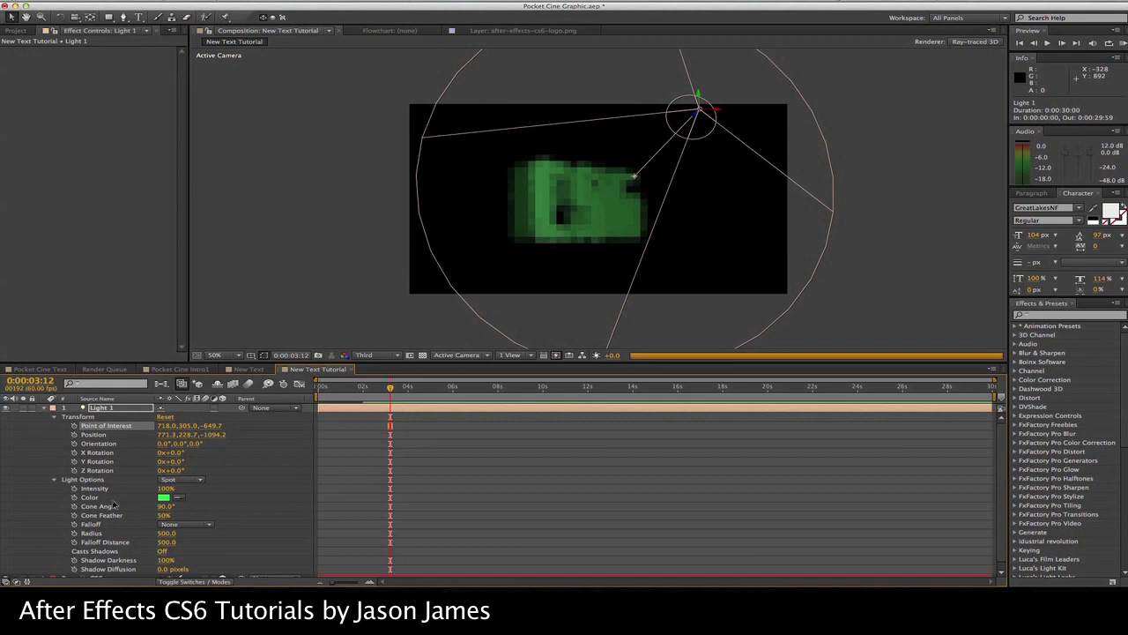
{"action": "scroll", "coordinate": [46, 411], "scroll_direction": "down", "scroll_amount": 1}
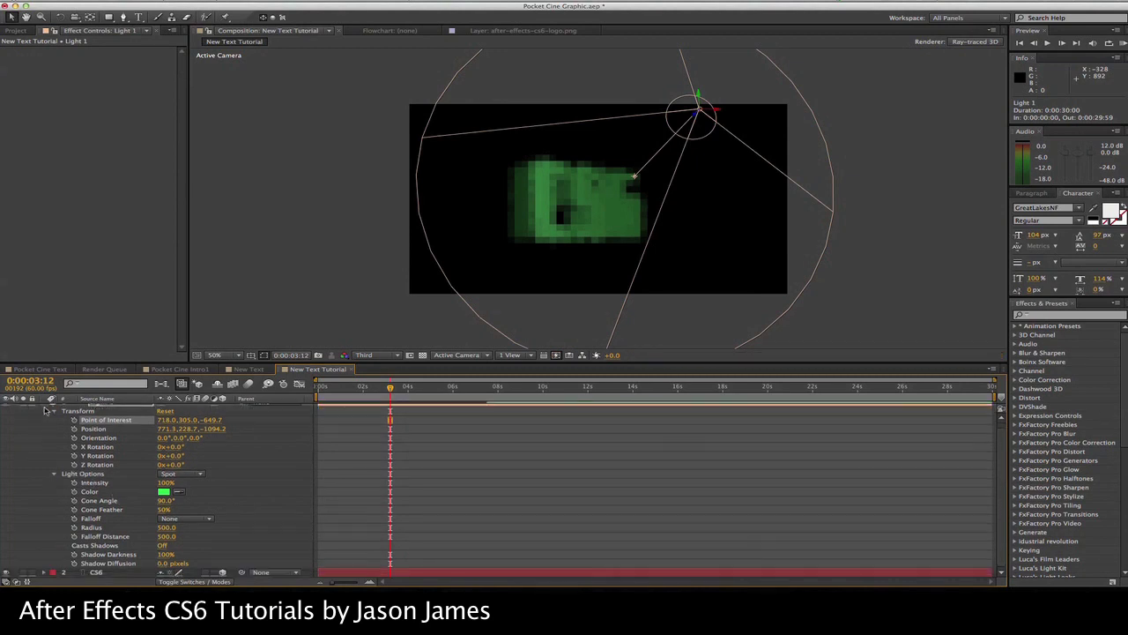
{"action": "key", "text": "F2"}
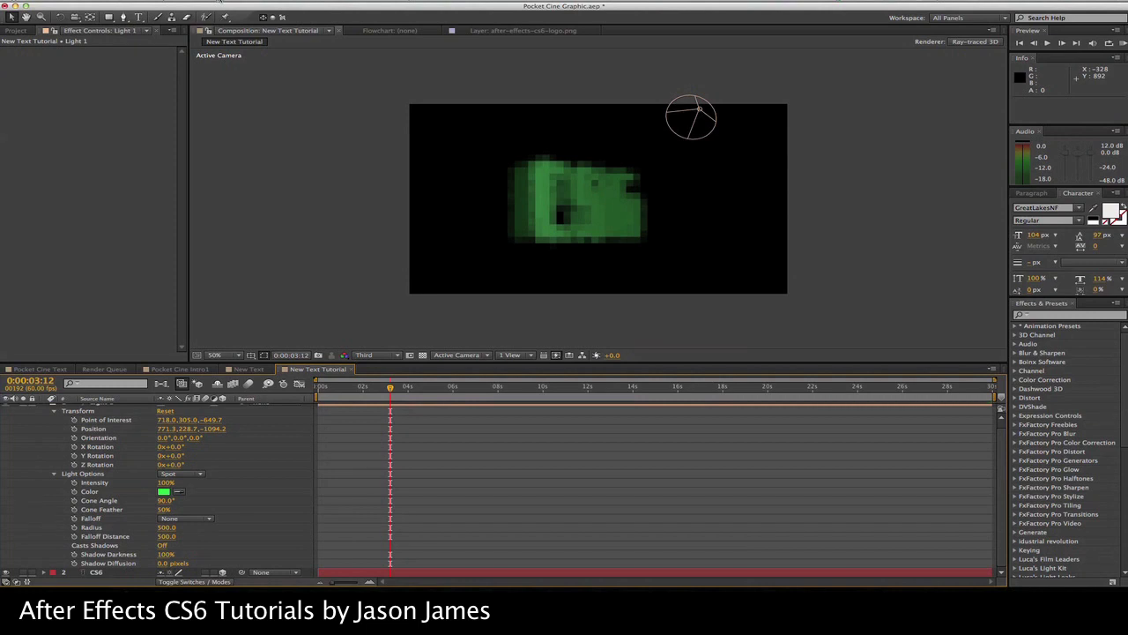
{"action": "left_click", "coordinate": [220, 4]}
Create a light grey 1280×720 solid and send it to the bottom of the layer stack.
{"action": "mouse_move", "coordinate": [224, 9]}
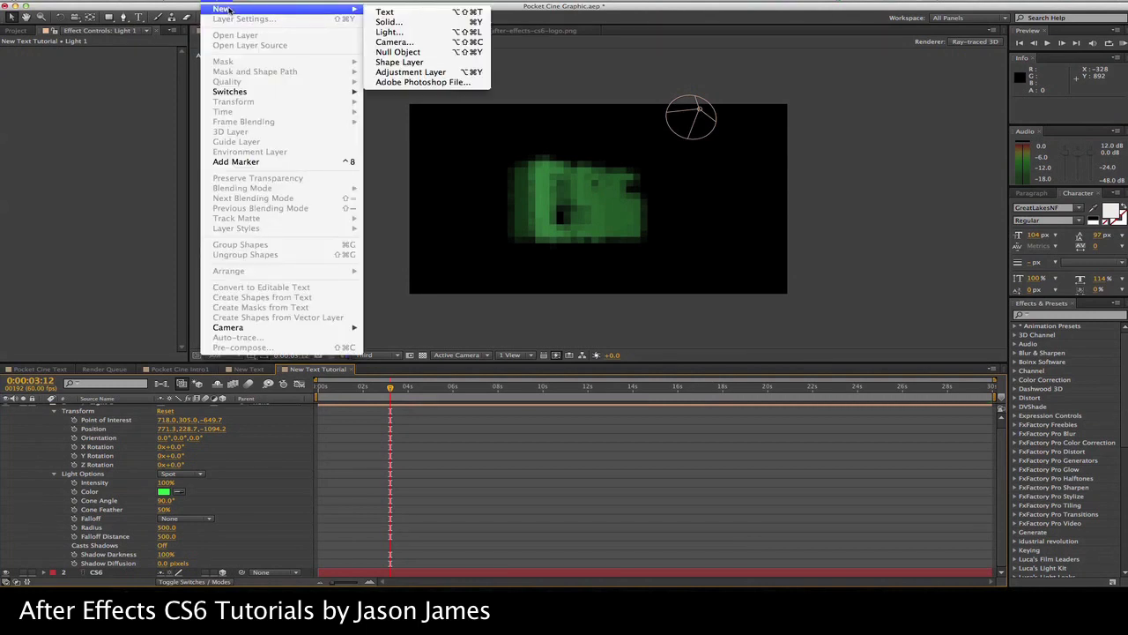
{"action": "left_click", "coordinate": [403, 23]}
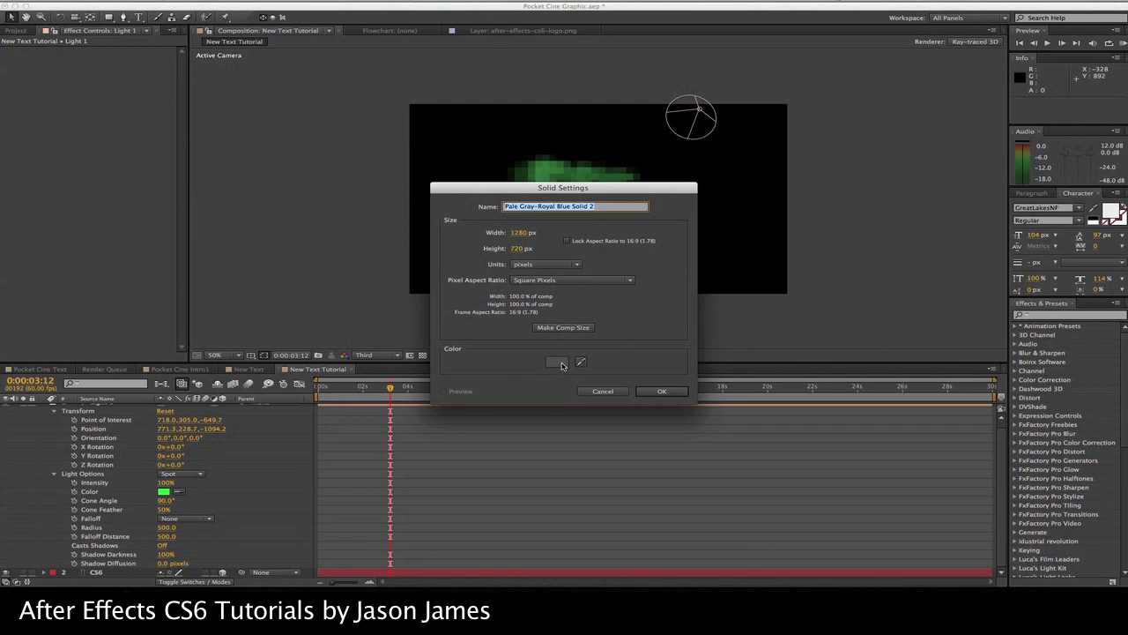
{"action": "left_click", "coordinate": [557, 363]}
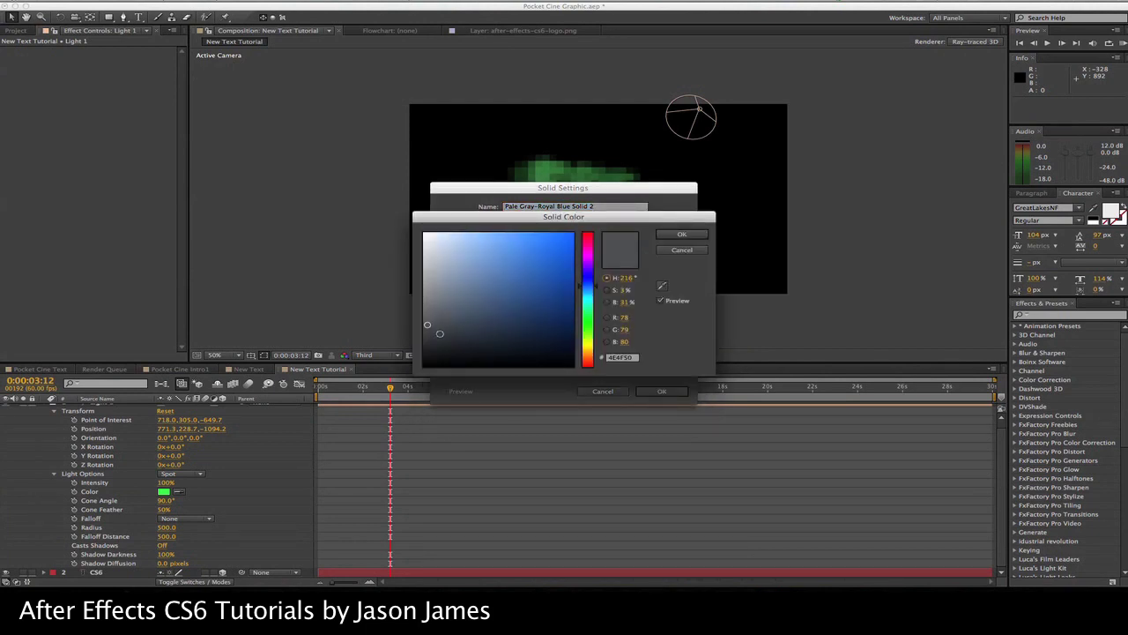
{"action": "left_click_drag", "start_coordinate": [427, 325], "coordinate": [424, 307]}
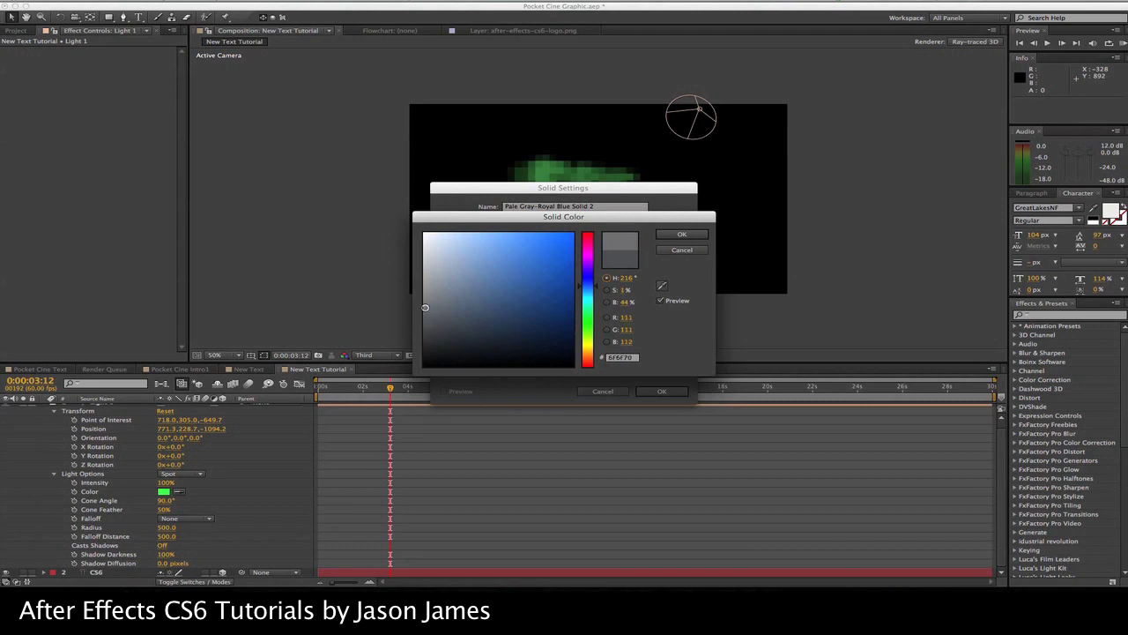
{"action": "left_click", "coordinate": [672, 238]}
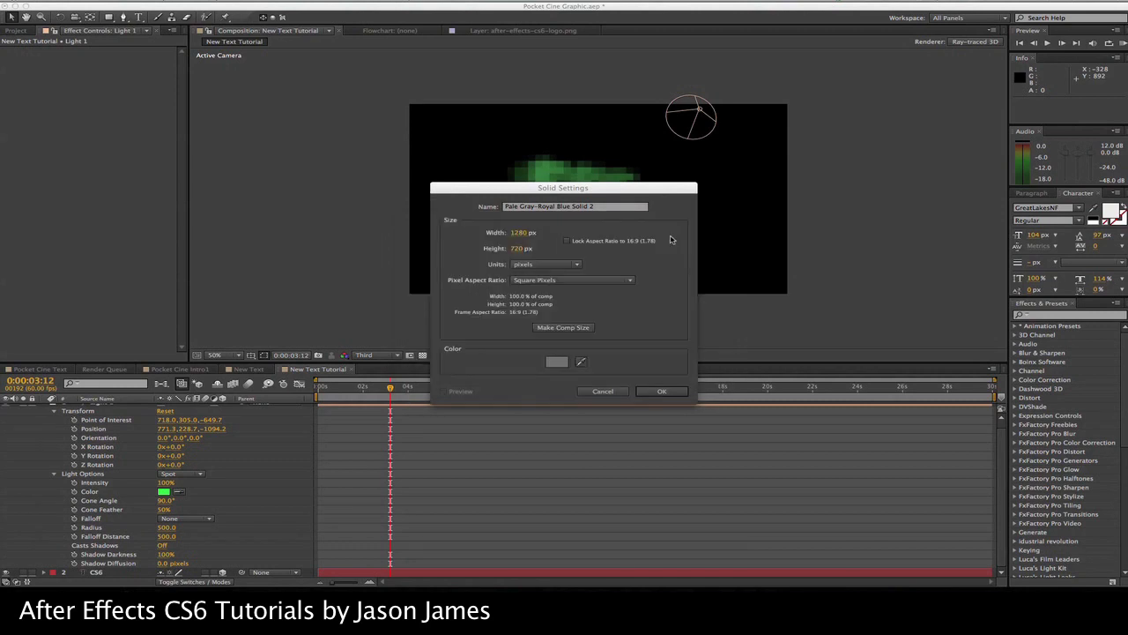
{"action": "left_click", "coordinate": [662, 392]}
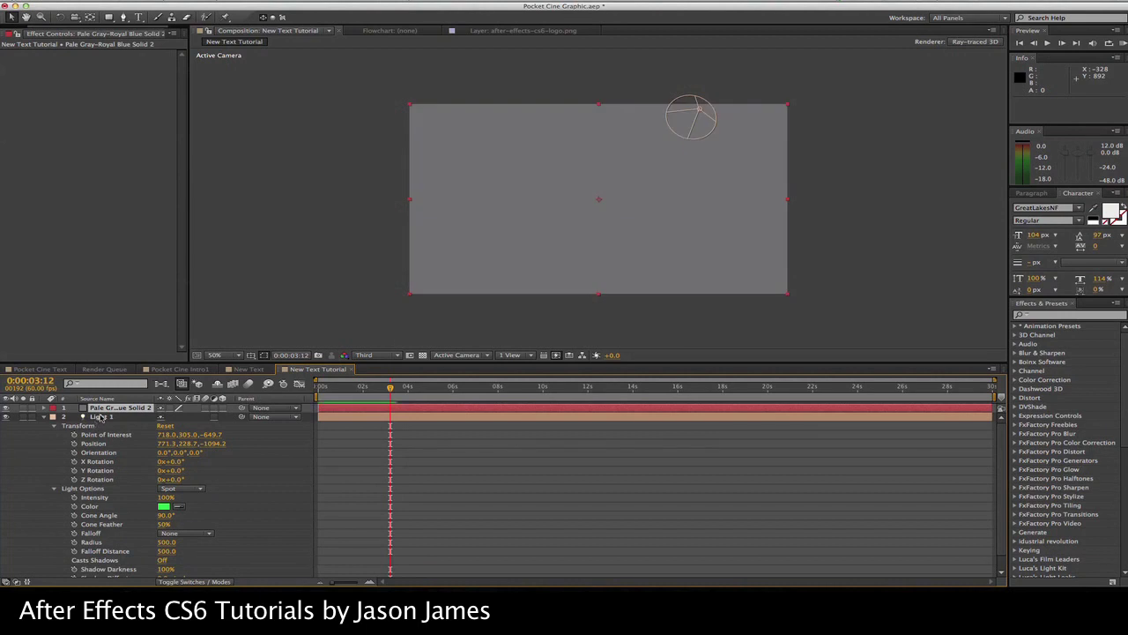
{"action": "key", "text": "super+shift+bracketleft"}
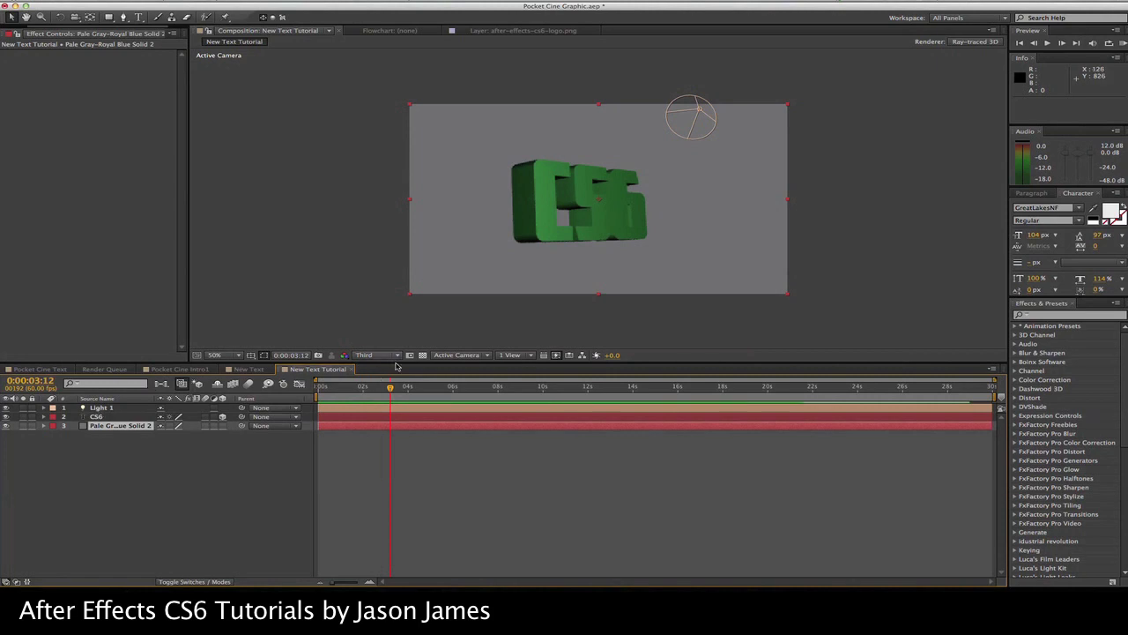
Turn the CS6 text toward the viewer via Orientation Y, then move to 0:00:07:04.
{"action": "left_click", "coordinate": [94, 417]}
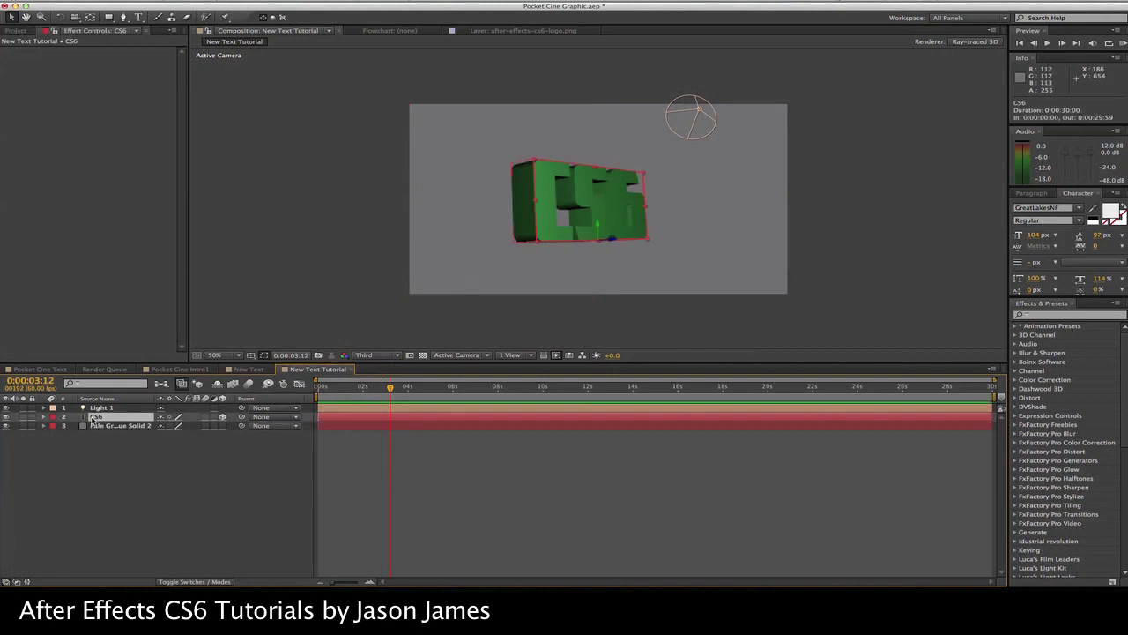
{"action": "left_click", "coordinate": [46, 418]}
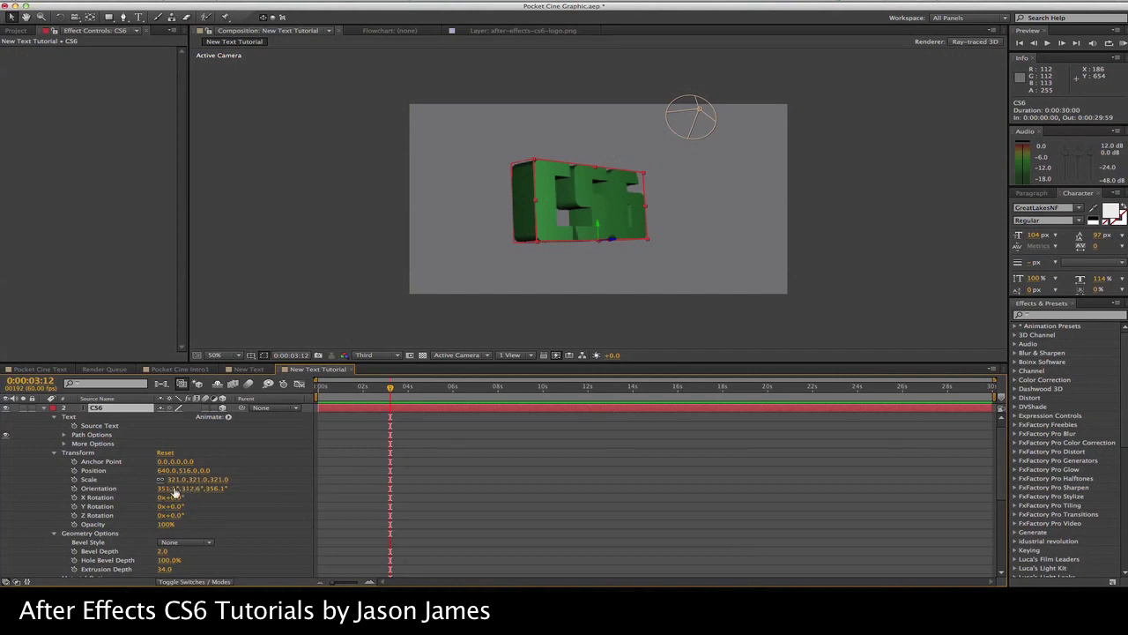
{"action": "left_click_drag", "start_coordinate": [190, 488], "coordinate": [217, 499]}
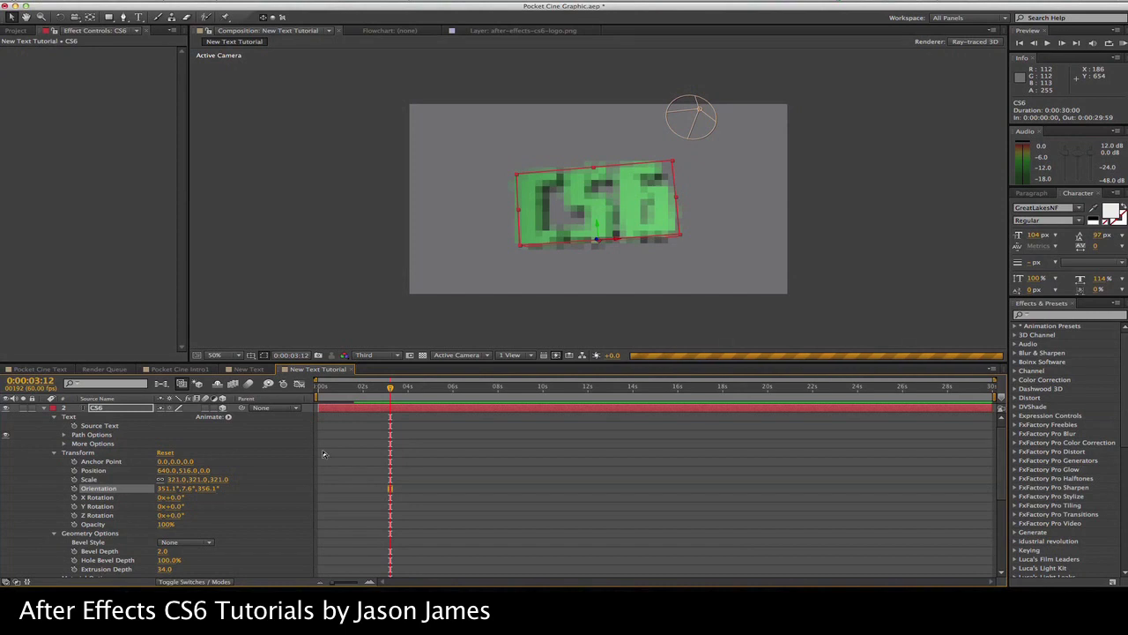
{"action": "left_click_drag", "start_coordinate": [432, 389], "coordinate": [477, 392]}
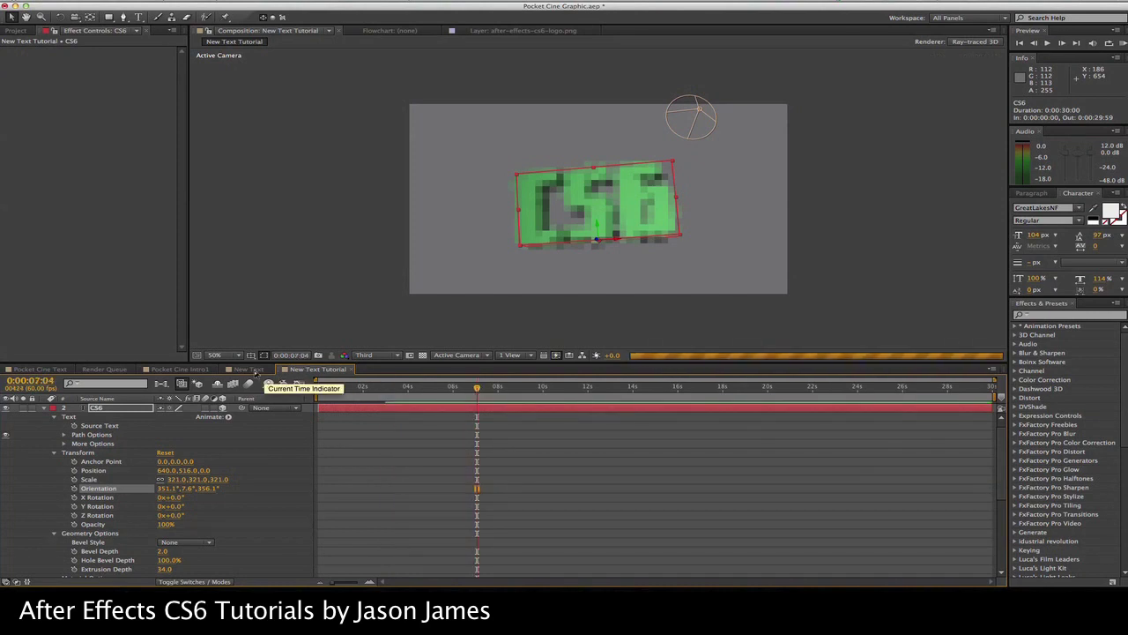
{"action": "left_click", "coordinate": [252, 369]}
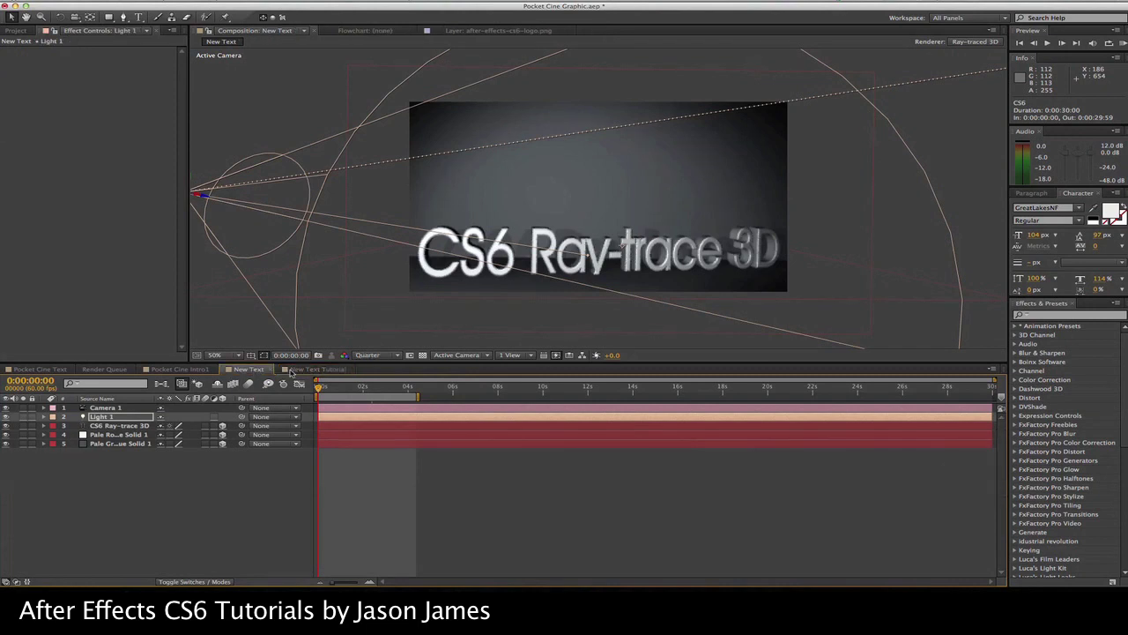
Preview the moving light across the first seconds of the New Text comp, then switch to Pocket Cine Intro1.
{"action": "left_click_drag", "start_coordinate": [319, 394], "coordinate": [327, 389]}
{"action": "left_click", "coordinate": [336, 389]}
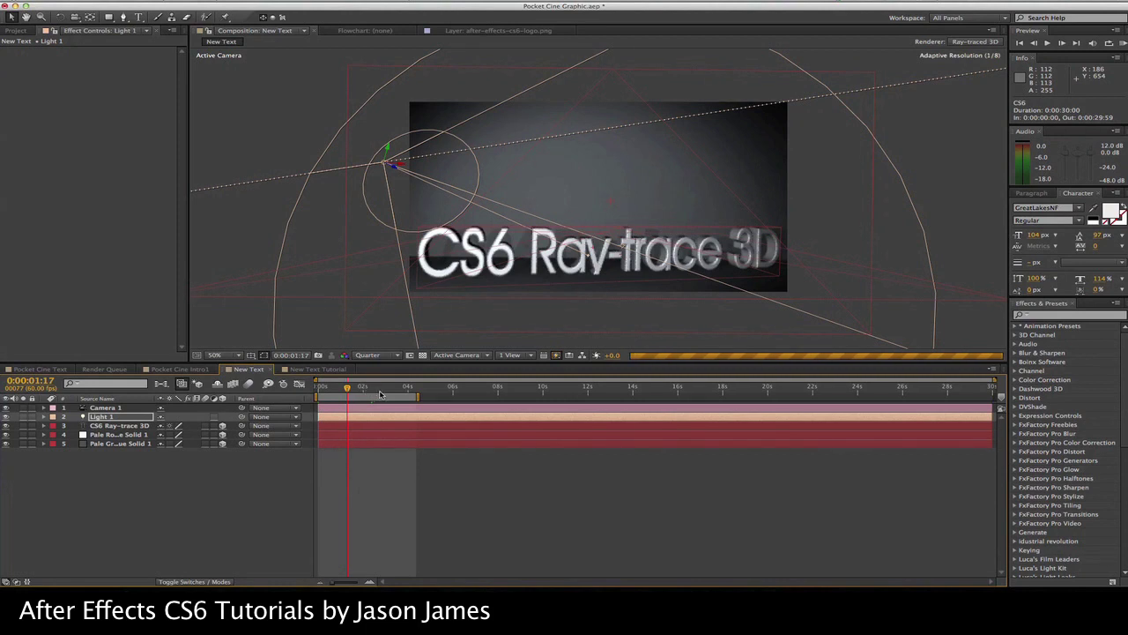
{"action": "left_click", "coordinate": [384, 389]}
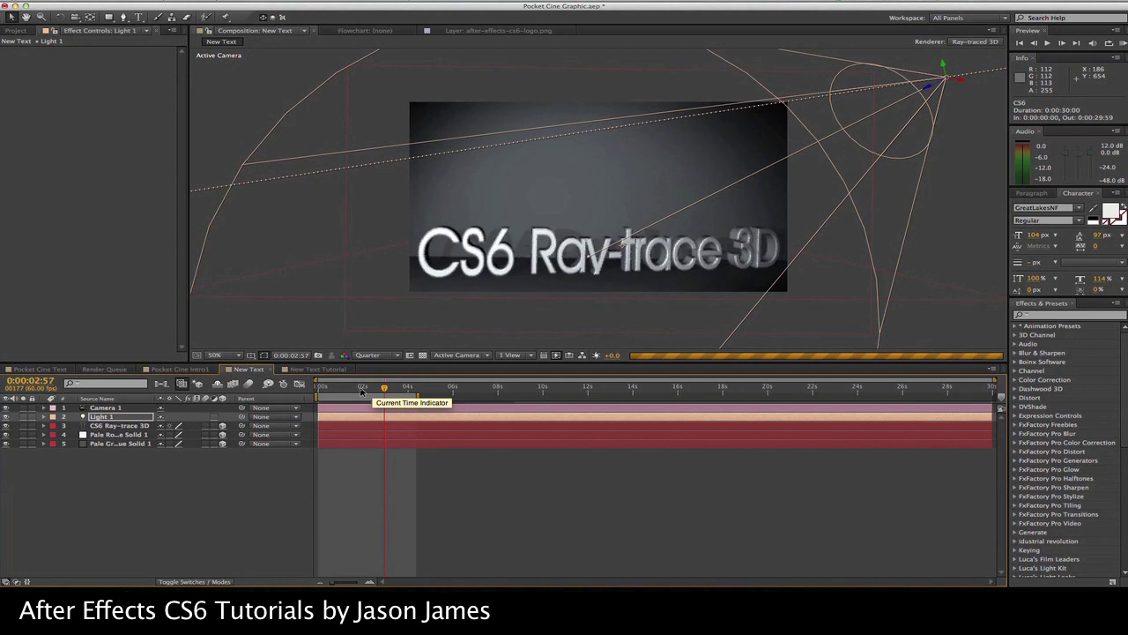
{"action": "left_click", "coordinate": [344, 388]}
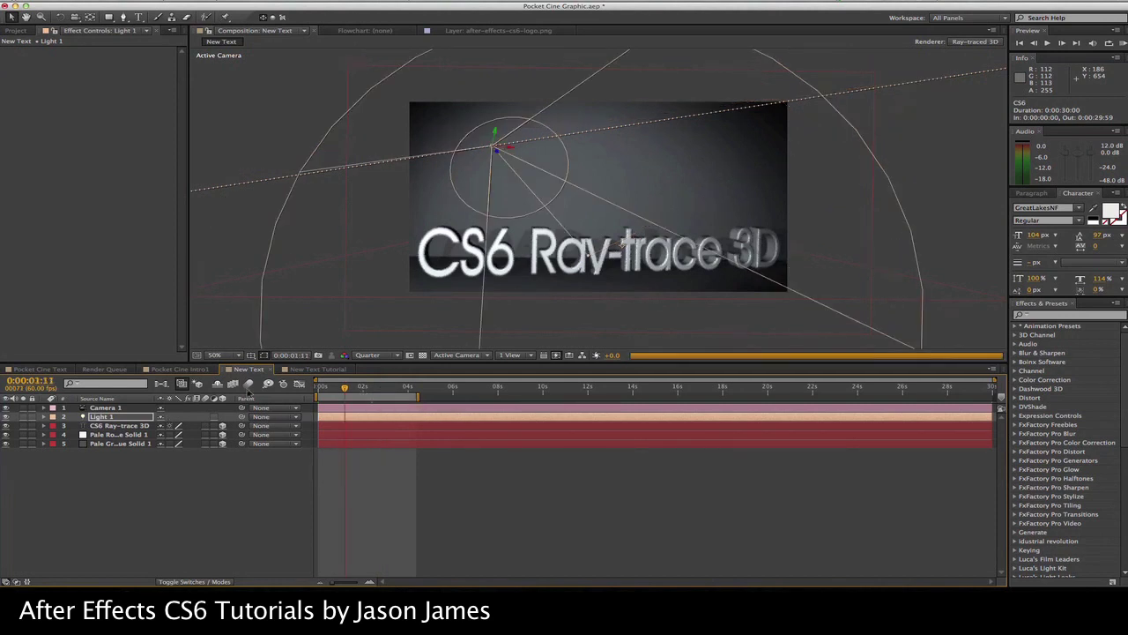
{"action": "left_click", "coordinate": [323, 389]}
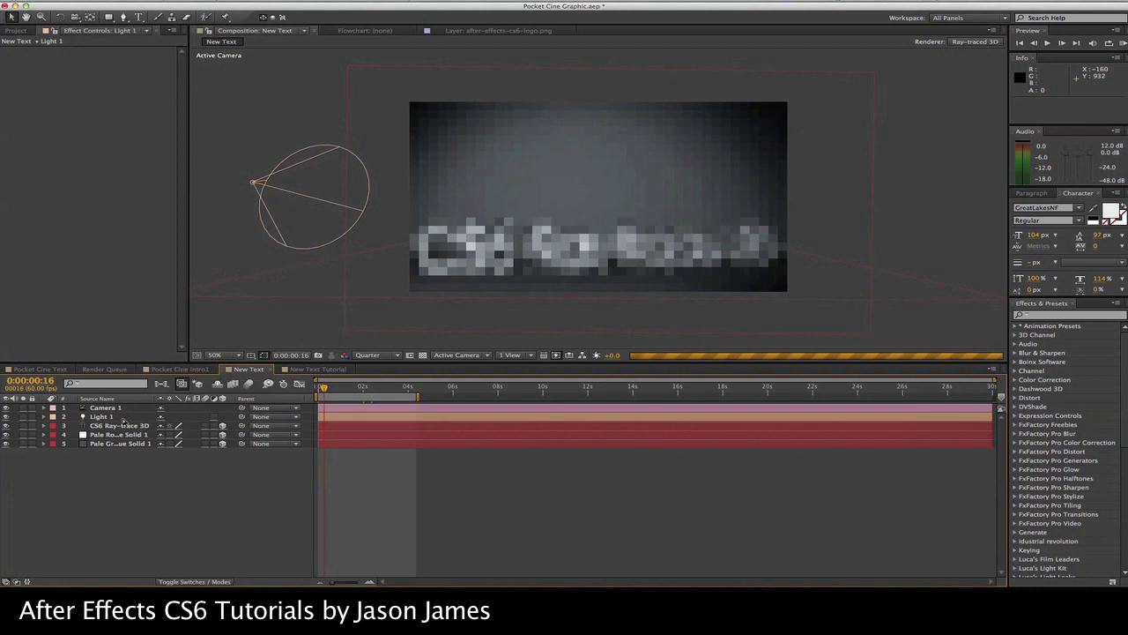
{"action": "left_click", "coordinate": [103, 426]}
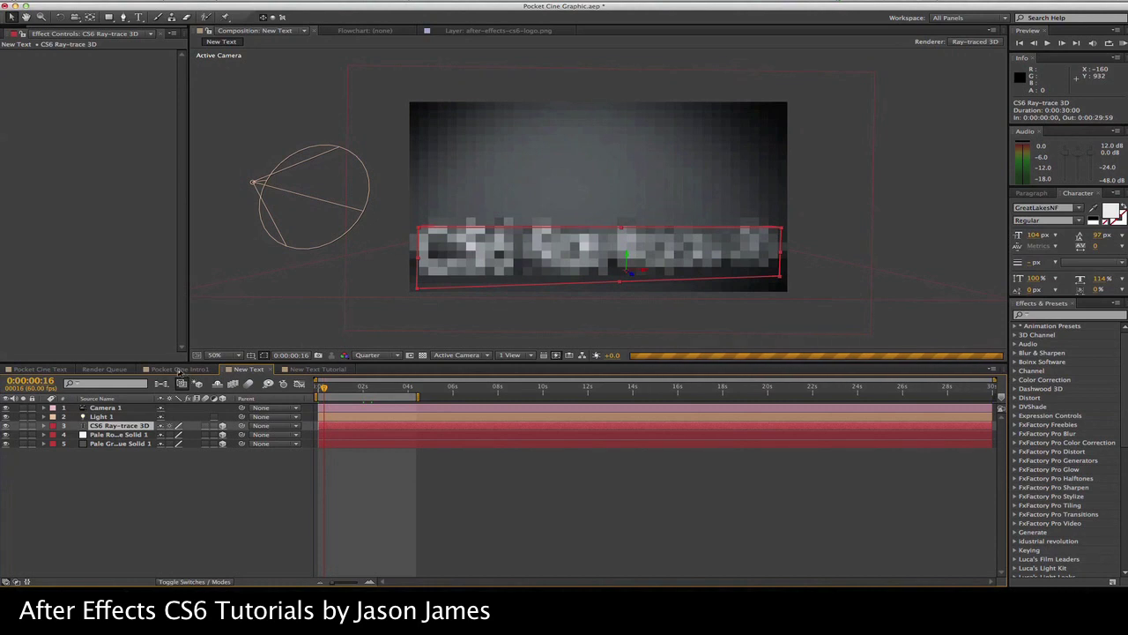
{"action": "left_click", "coordinate": [179, 370]}
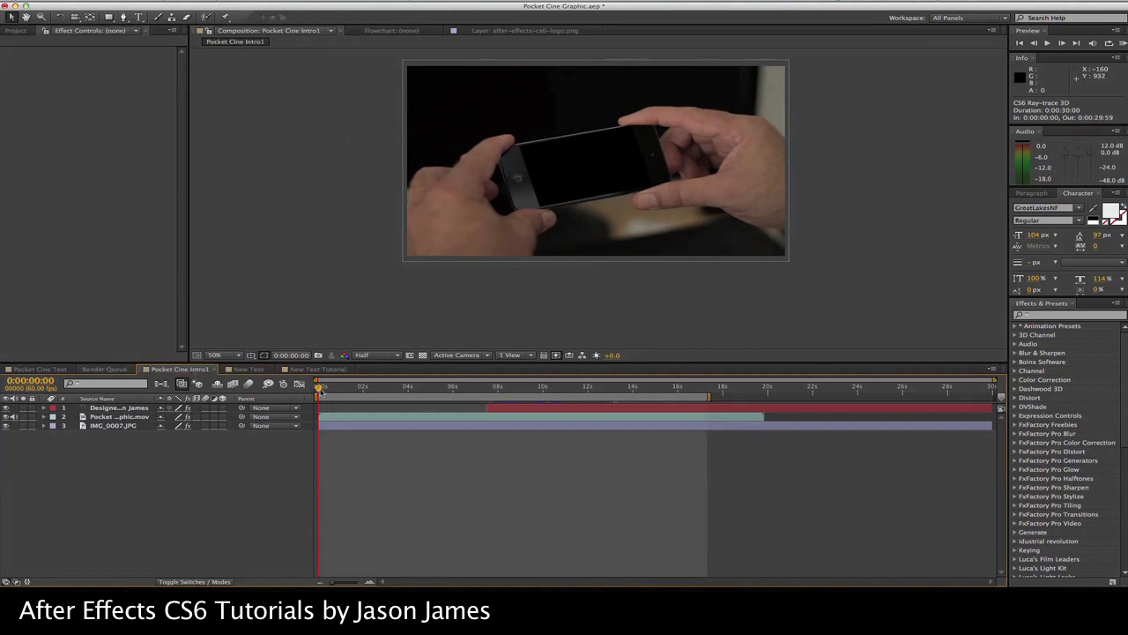
Scrub Pocket Cine Intro1 to 0:00:03:08, then bring up All My Files in Finder.
{"action": "left_click_drag", "start_coordinate": [355, 392], "coordinate": [392, 390]}
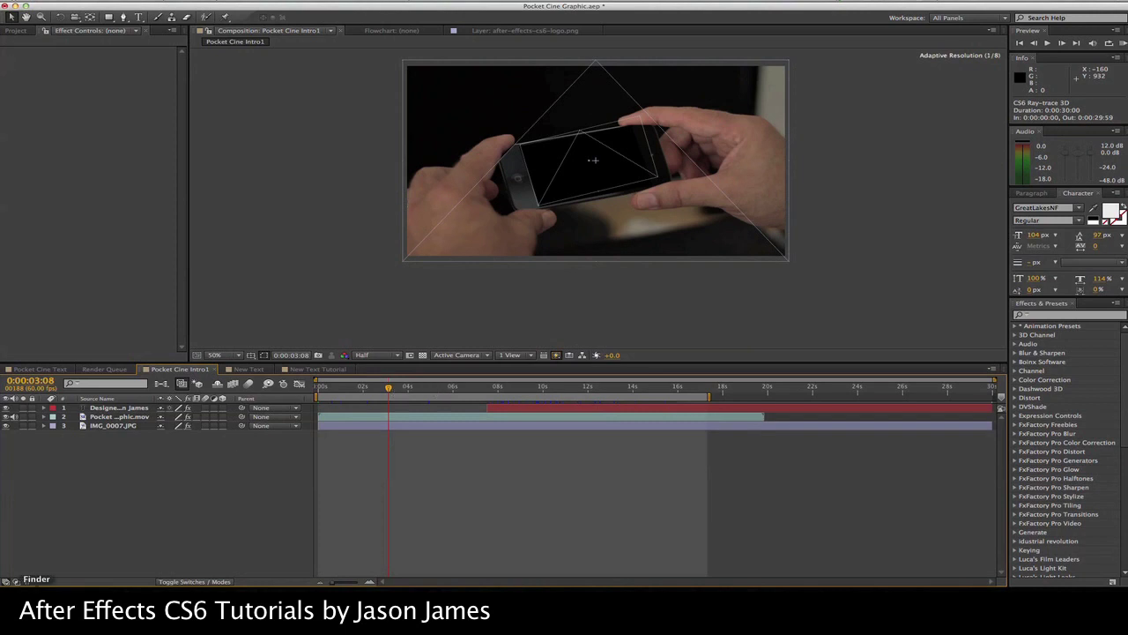
{"action": "left_click", "coordinate": [11, 579]}
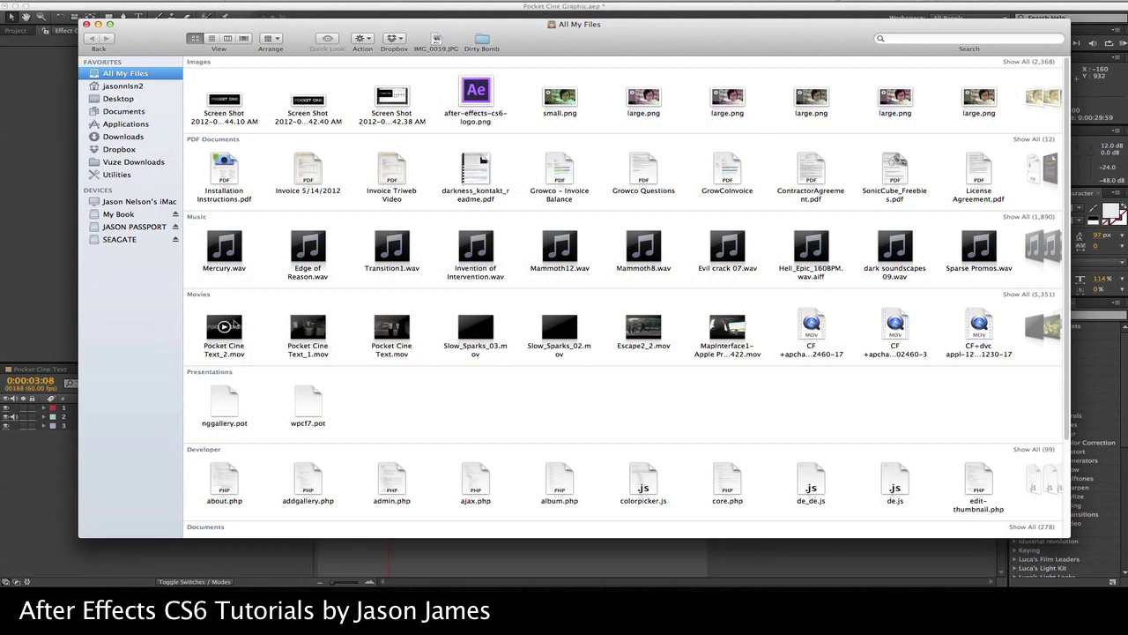
Play Pocket Cine Text_2.mov in QuickTime up to the POCKET CINE title, then close it.
{"action": "left_click", "coordinate": [231, 328]}
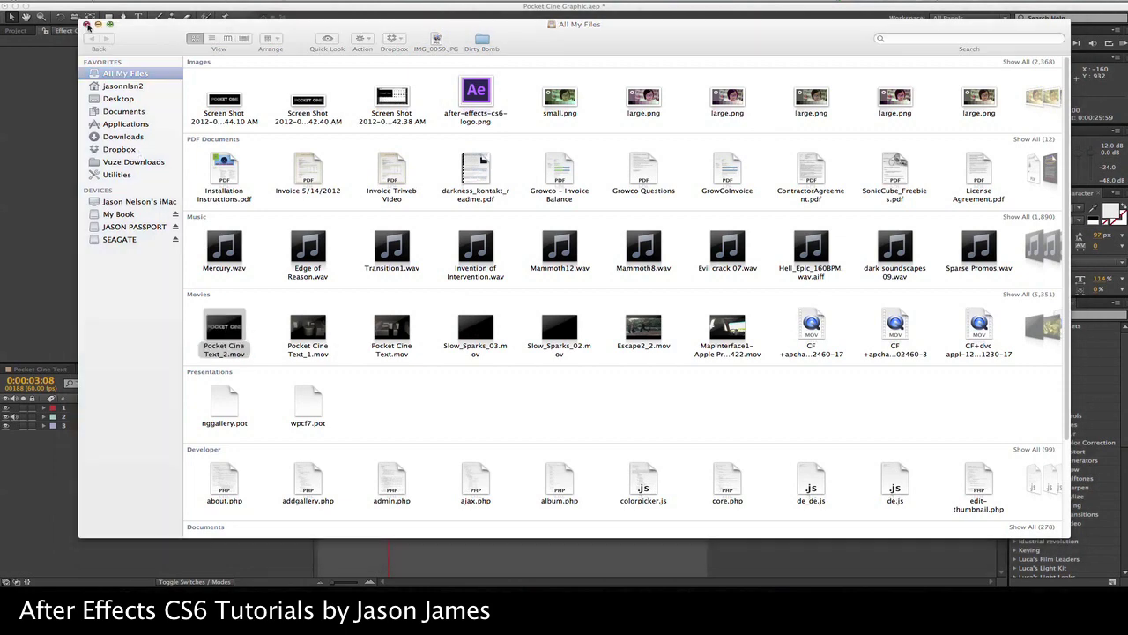
{"action": "left_click", "coordinate": [87, 25]}
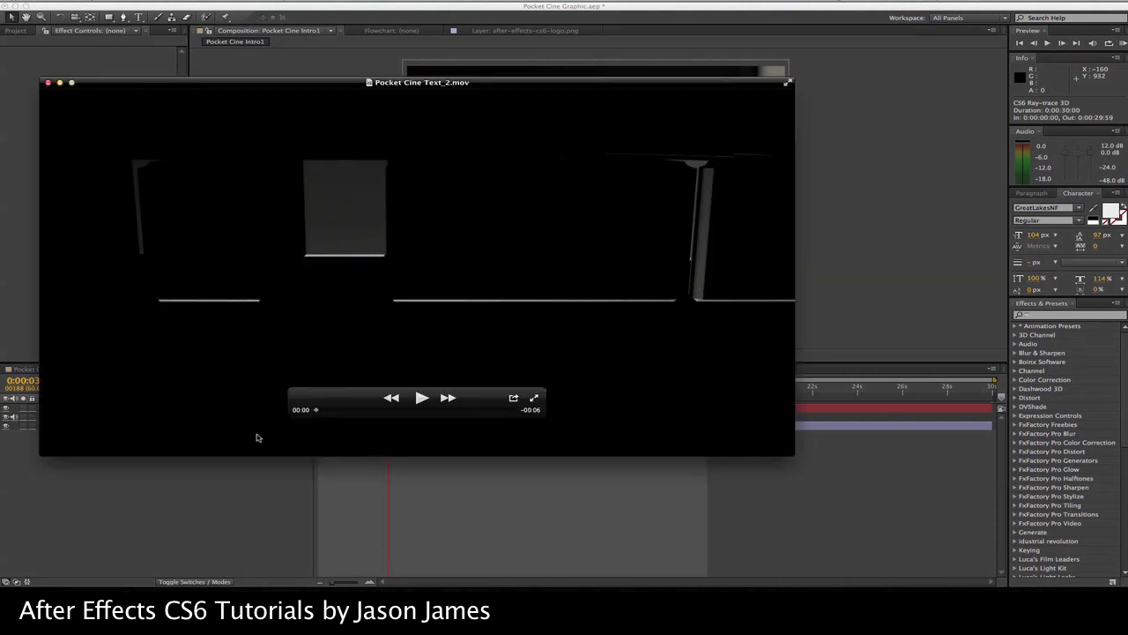
{"action": "left_click_drag", "start_coordinate": [315, 410], "coordinate": [517, 422]}
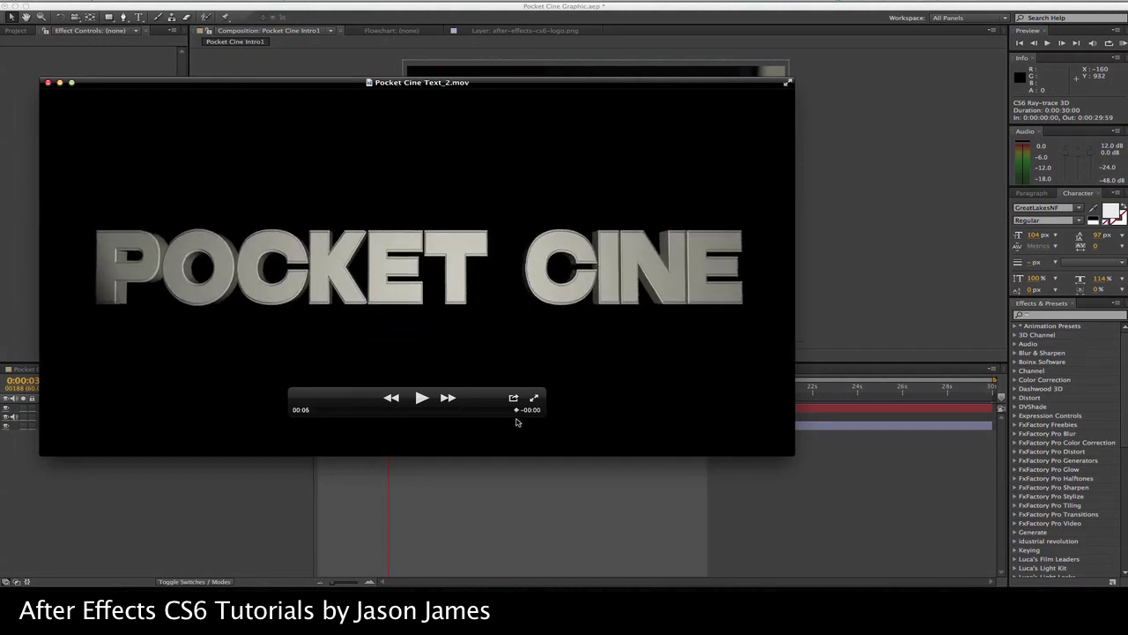
{"action": "left_click_drag", "start_coordinate": [86, 84], "coordinate": [138, 230]}
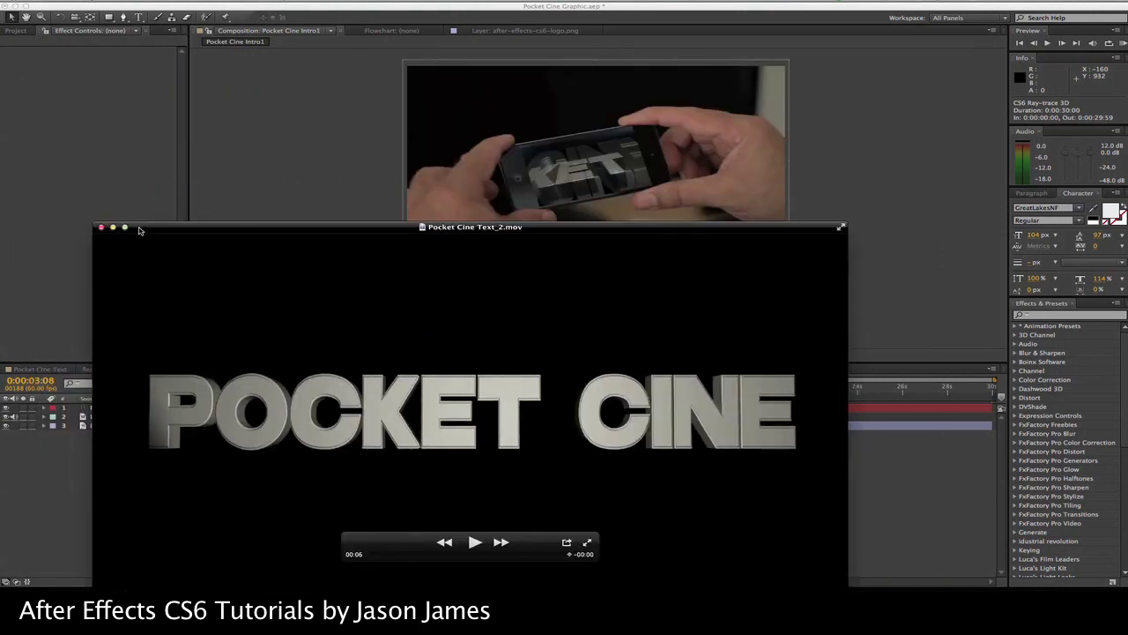
{"action": "left_click", "coordinate": [101, 228]}
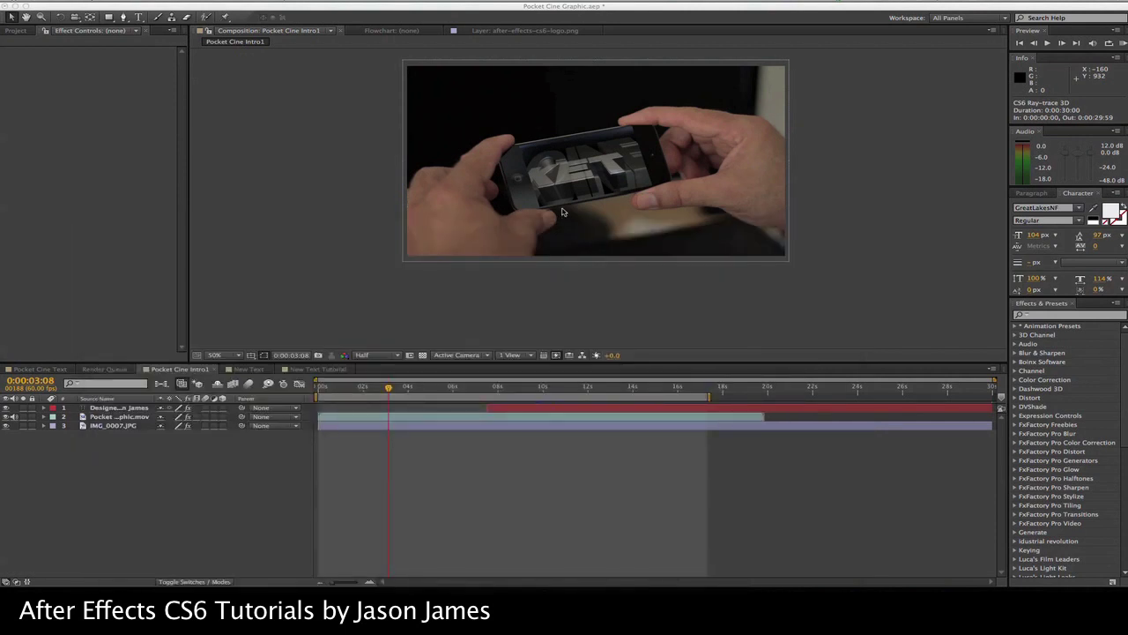
Zoom the comp view to 100% and set the time to 0:00:07:13, then launch Safari.
{"action": "key", "text": "period"}
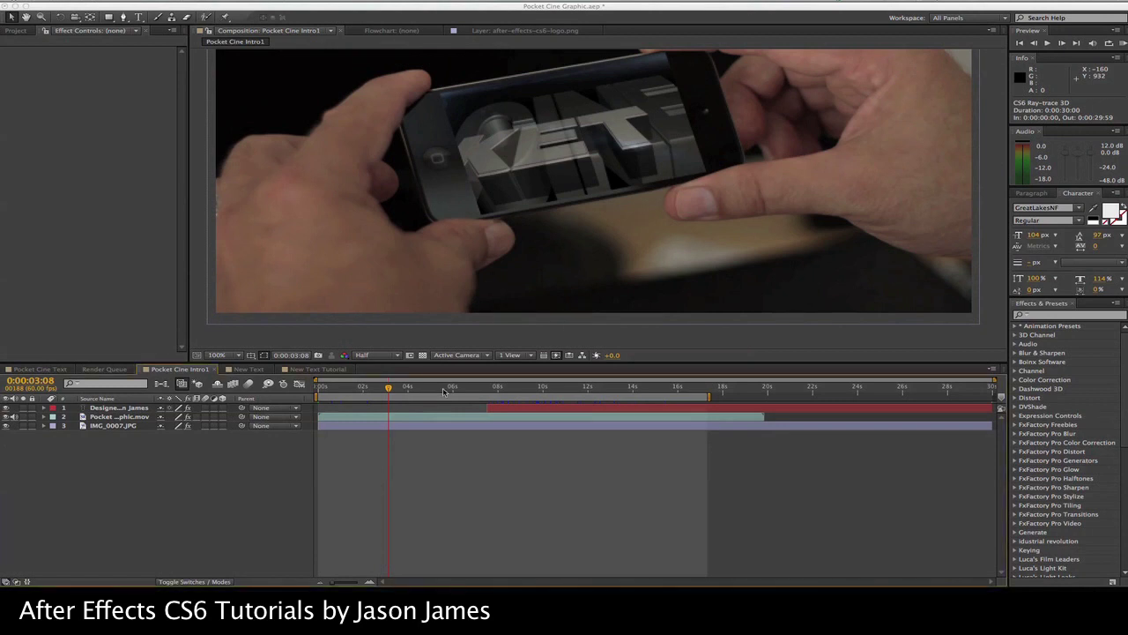
{"action": "left_click", "coordinate": [479, 391]}
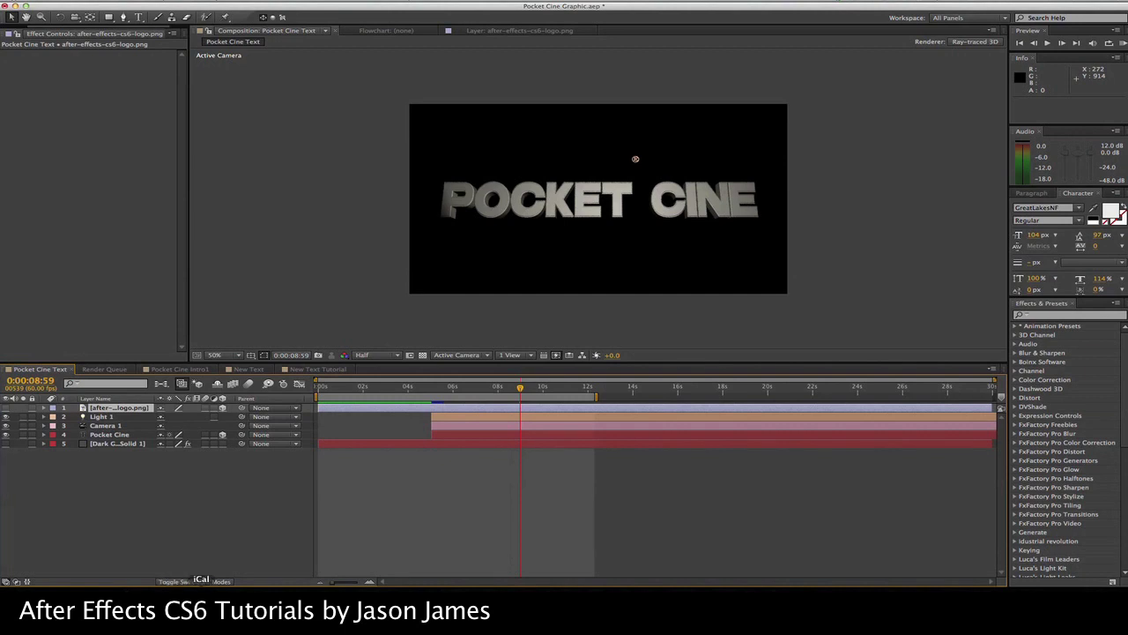
{"action": "left_click", "coordinate": [227, 608]}
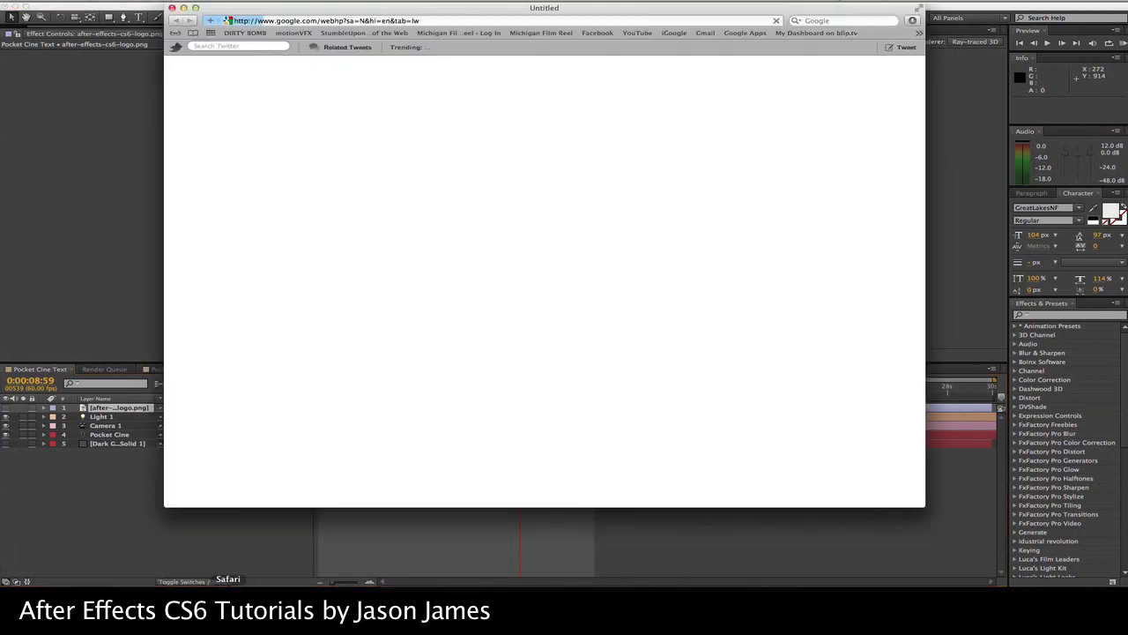
Load Facebook and open the Dirty Bomb Movie community page.
{"action": "left_click", "coordinate": [598, 33]}
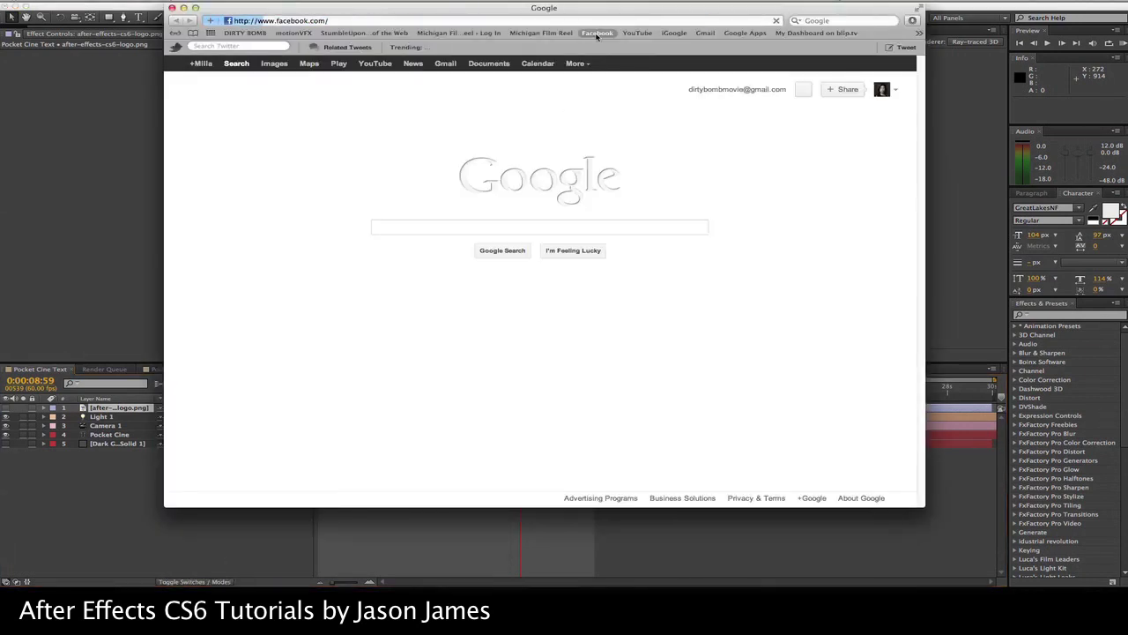
{"action": "left_click_drag", "start_coordinate": [607, 11], "coordinate": [577, 10]}
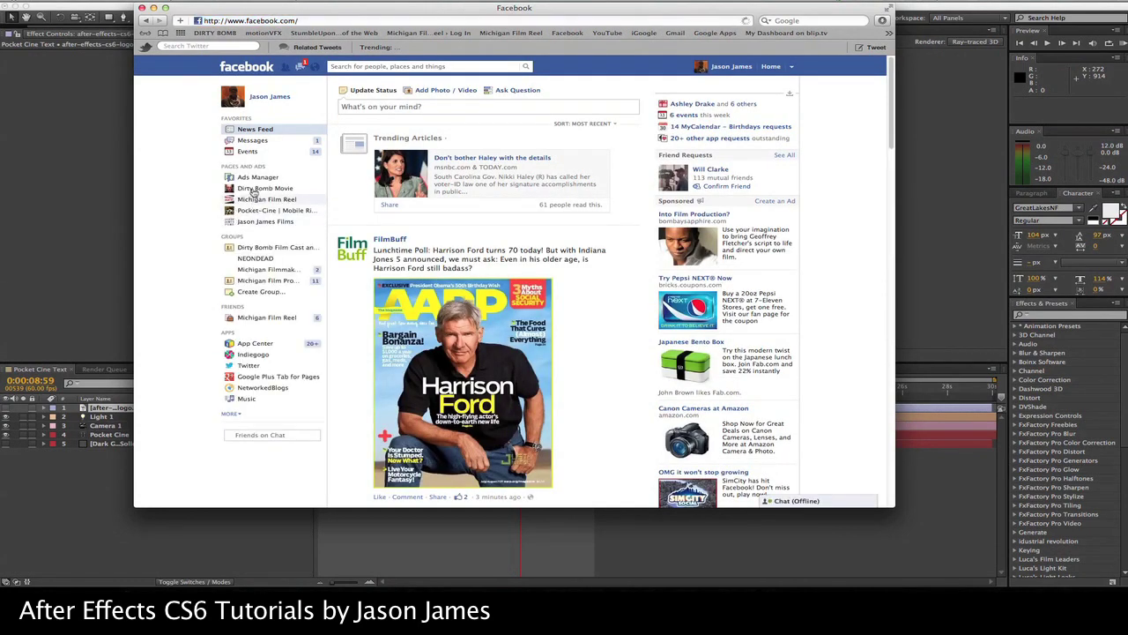
{"action": "left_click", "coordinate": [255, 189]}
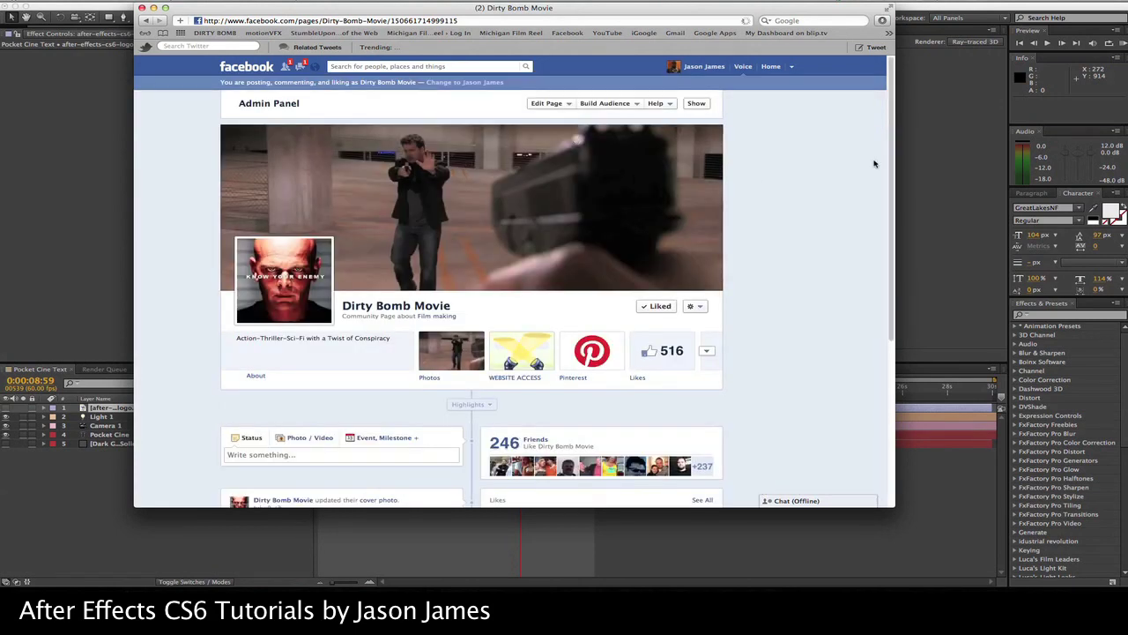
Browse the Dirty Bomb Movie timeline posts and return to the top, then load YouTube.
{"action": "mouse_move", "coordinate": [421, 215]}
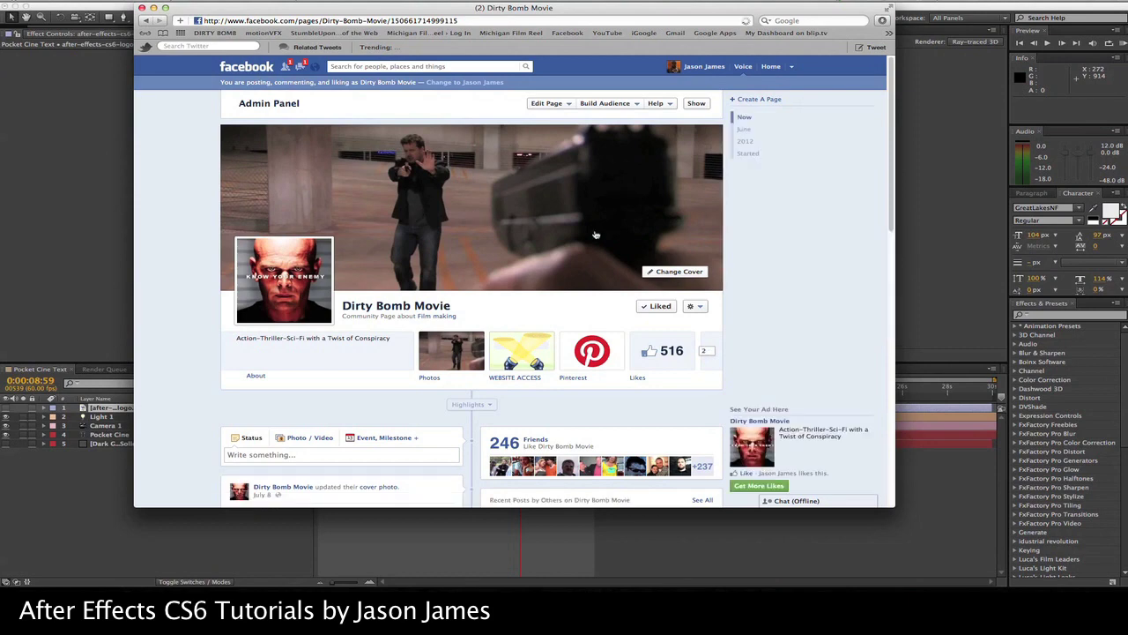
{"action": "scroll", "coordinate": [616, 240], "scroll_direction": "down", "scroll_amount": 2}
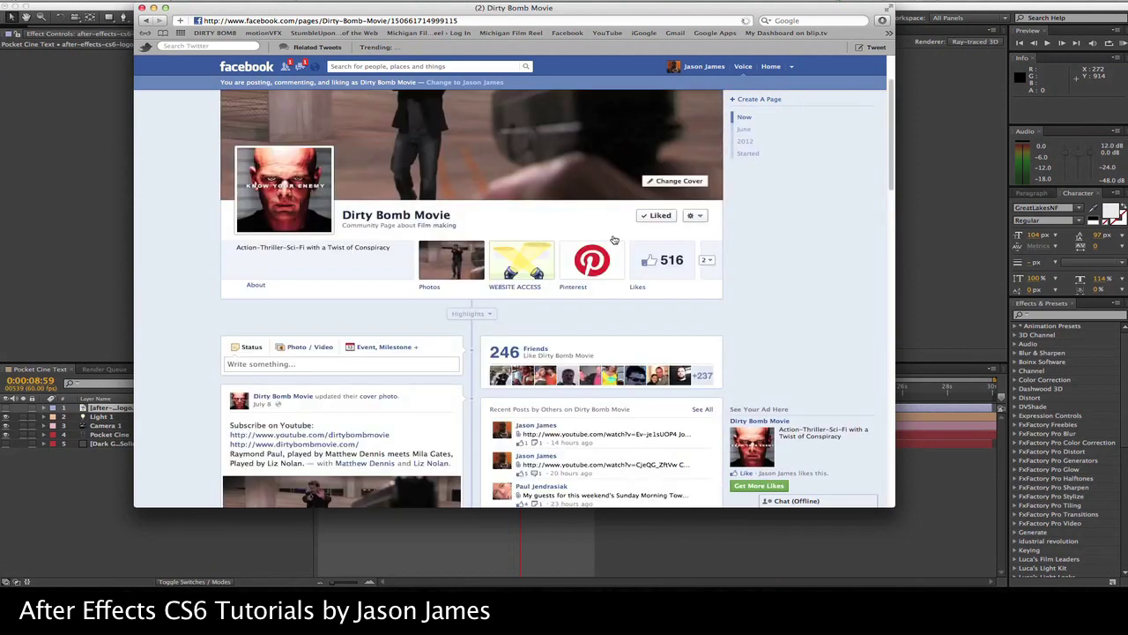
{"action": "scroll", "coordinate": [630, 243], "scroll_direction": "up", "scroll_amount": 2}
{"action": "scroll", "coordinate": [776, 244], "scroll_direction": "down", "scroll_amount": 5}
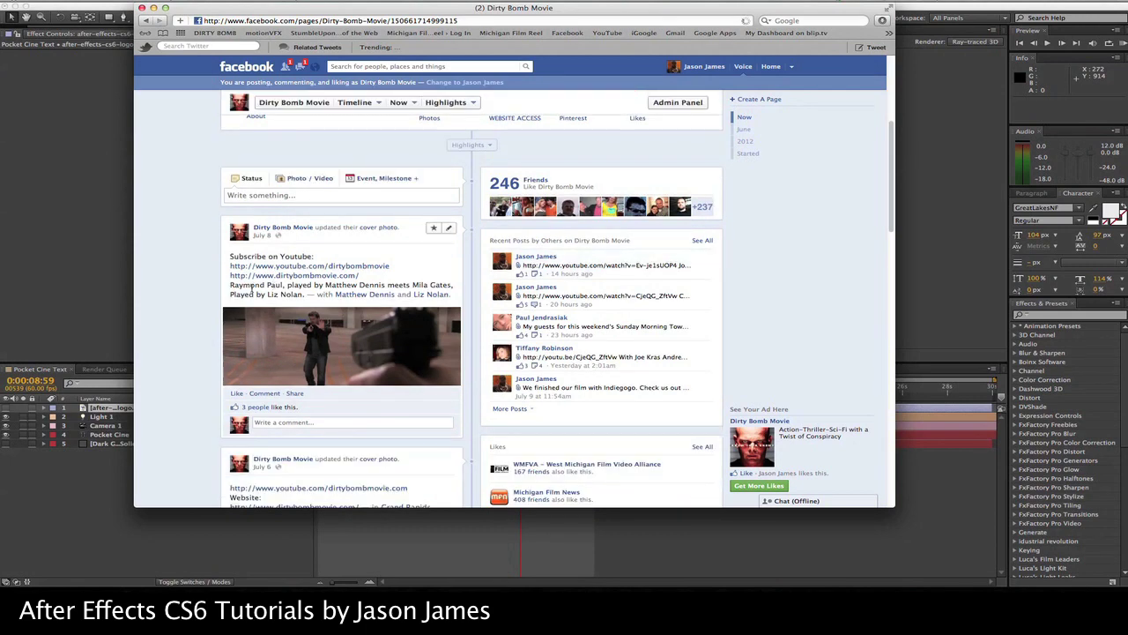
{"action": "scroll", "coordinate": [251, 290], "scroll_direction": "down", "scroll_amount": 10}
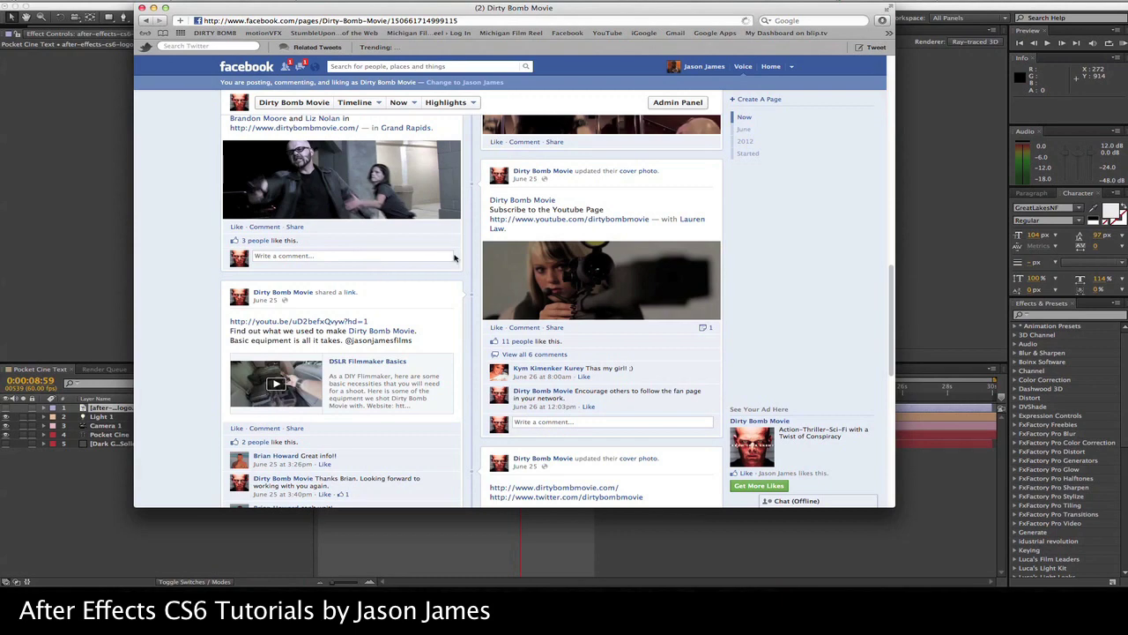
{"action": "scroll", "coordinate": [454, 257], "scroll_direction": "down", "scroll_amount": 7}
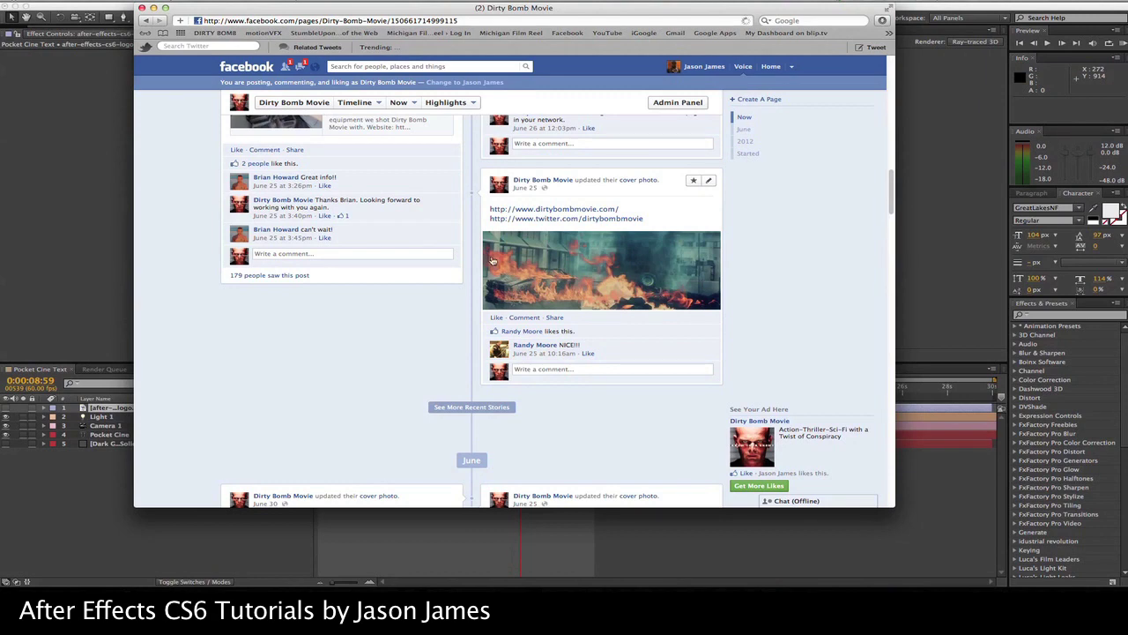
{"action": "scroll", "coordinate": [255, 291], "scroll_direction": "down", "scroll_amount": 4}
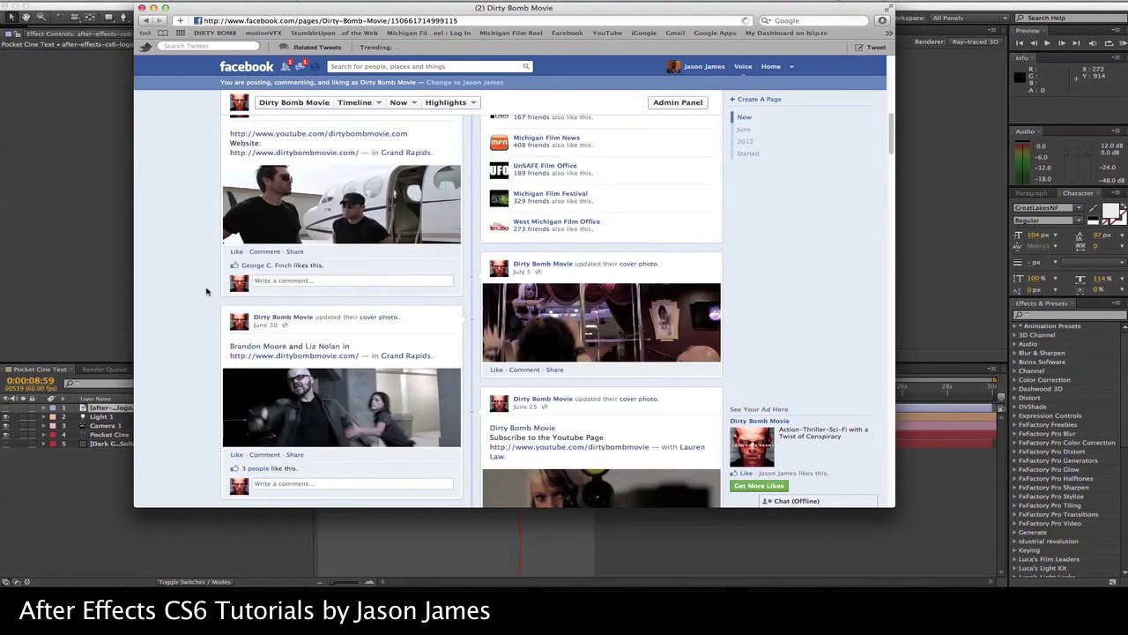
{"action": "scroll", "coordinate": [206, 291], "scroll_direction": "up", "scroll_amount": 10}
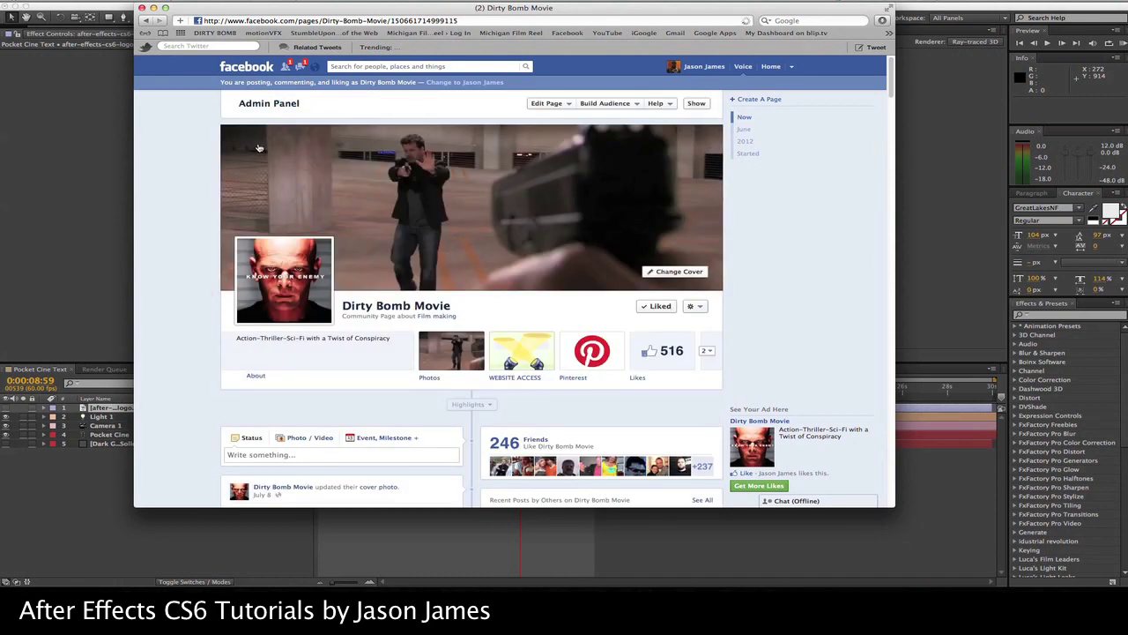
{"action": "mouse_move", "coordinate": [254, 313]}
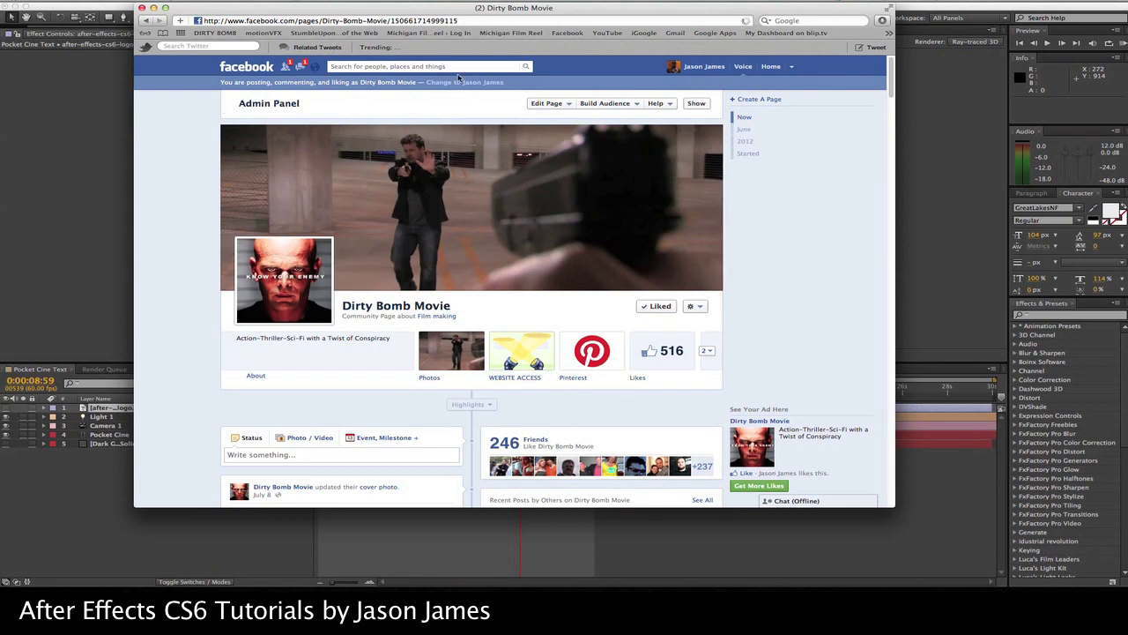
{"action": "left_click", "coordinate": [617, 32]}
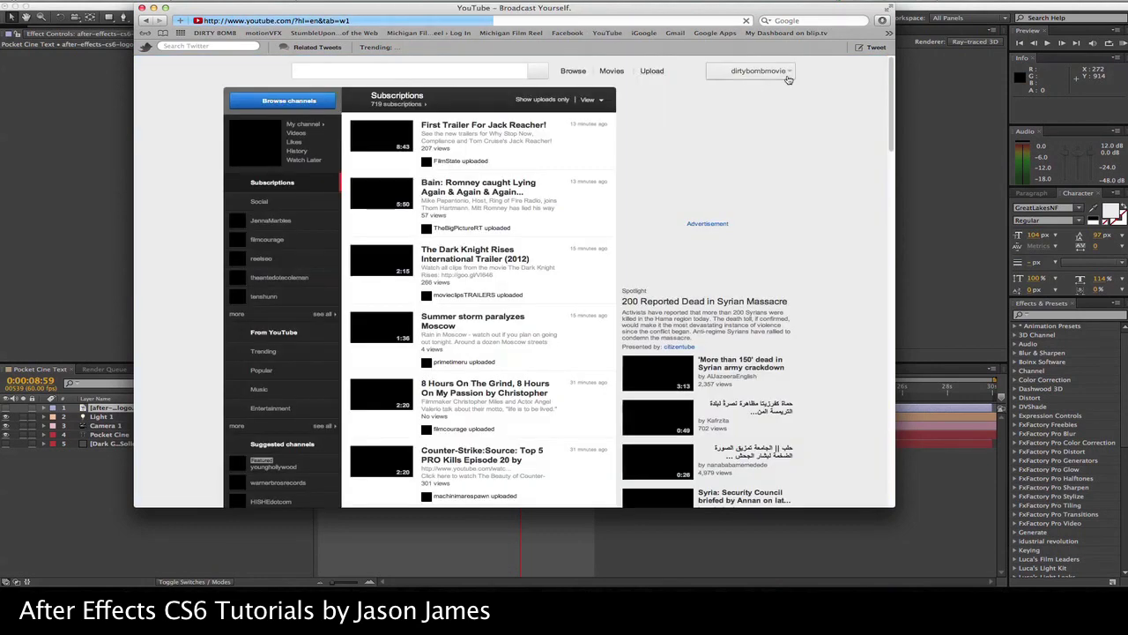
Go to My Channel from the YouTube account menu and play the Official Teaser Dirty Bomb Movie 2012.
{"action": "left_click", "coordinate": [788, 79]}
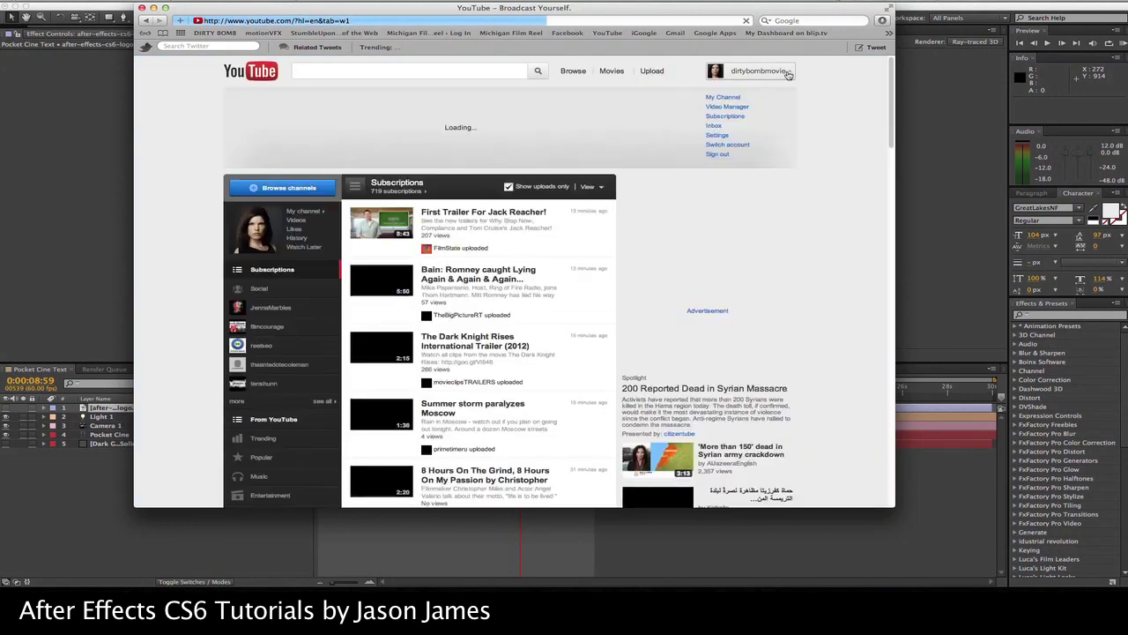
{"action": "left_click", "coordinate": [722, 97]}
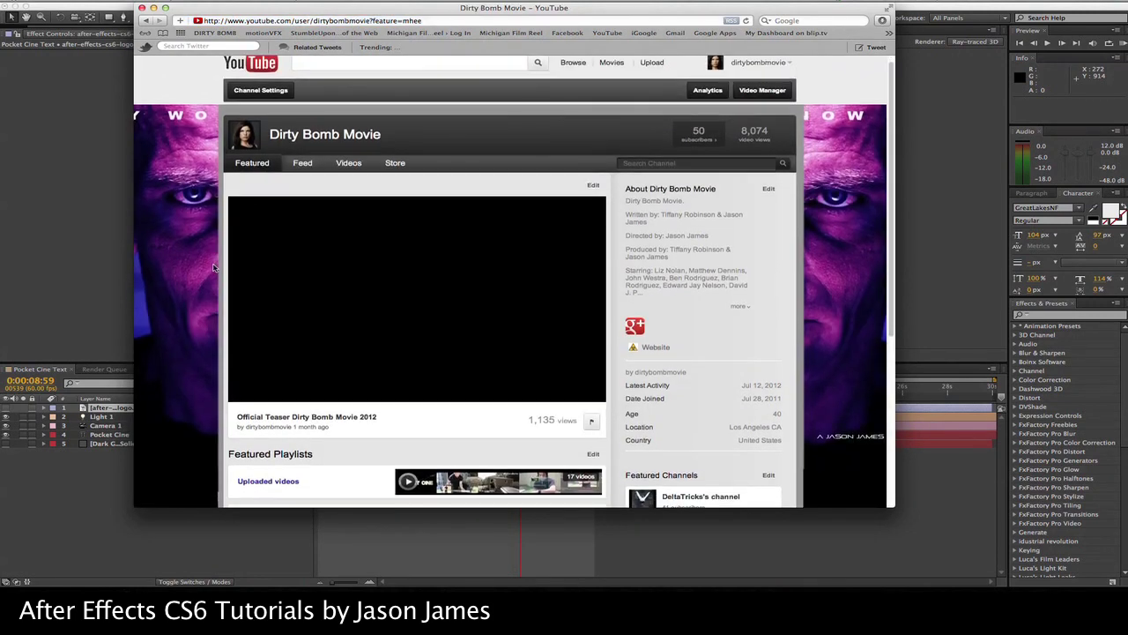
{"action": "scroll", "coordinate": [213, 267], "scroll_direction": "down", "scroll_amount": 5}
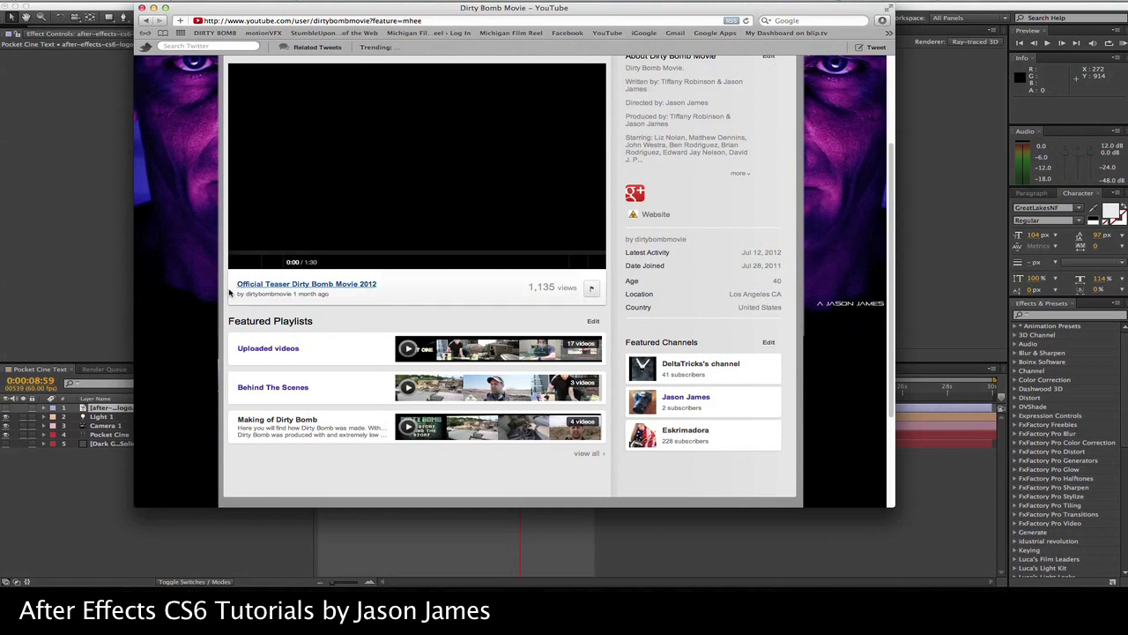
{"action": "scroll", "coordinate": [230, 292], "scroll_direction": "up", "scroll_amount": 5}
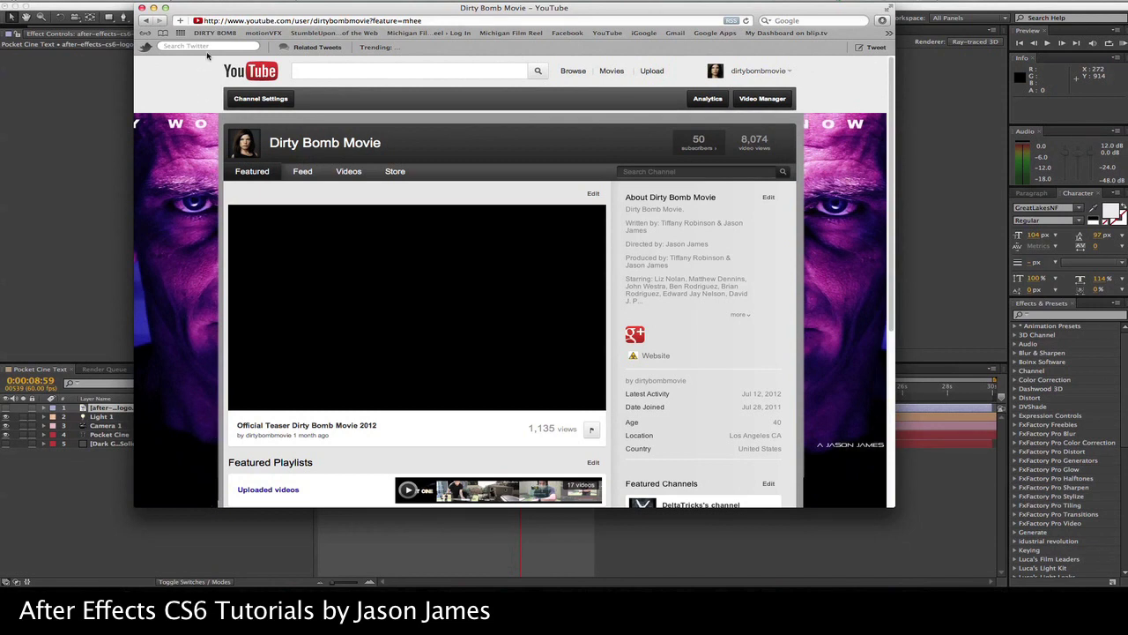
{"action": "left_click_drag", "start_coordinate": [211, 10], "coordinate": [262, 10]}
{"action": "left_click", "coordinate": [287, 285]}
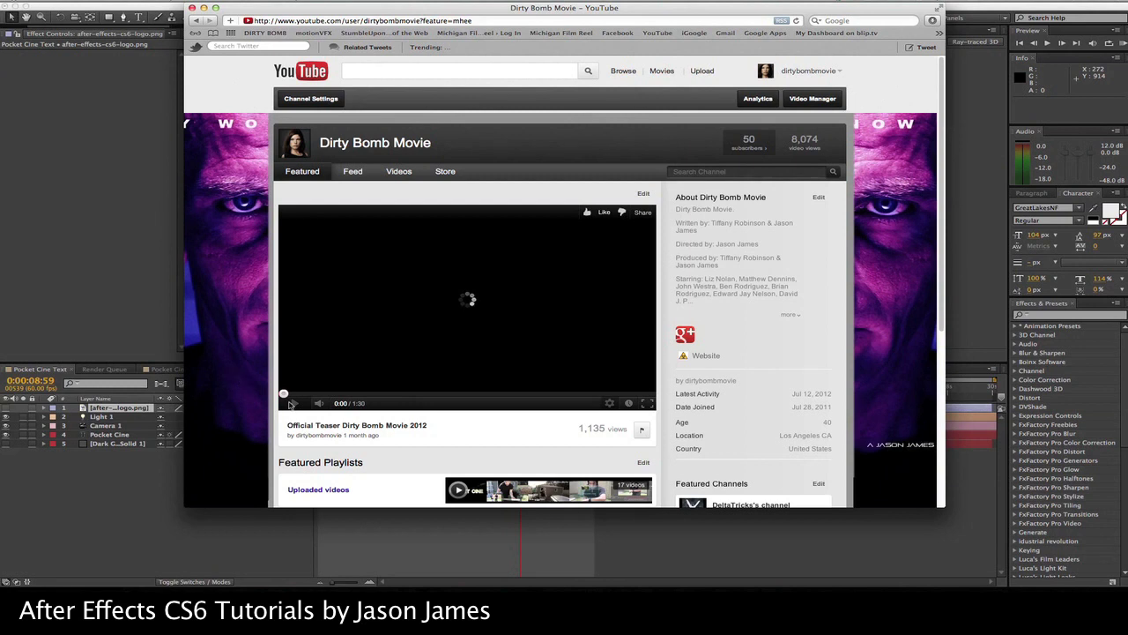
{"action": "left_click", "coordinate": [295, 405]}
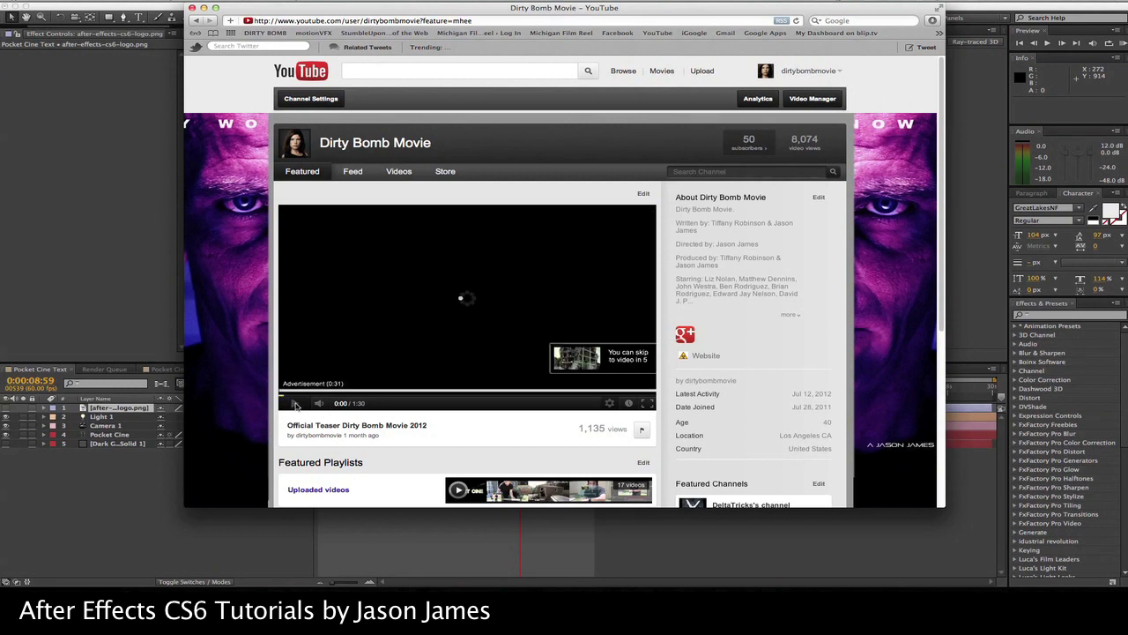
{"action": "left_click", "coordinate": [192, 8]}
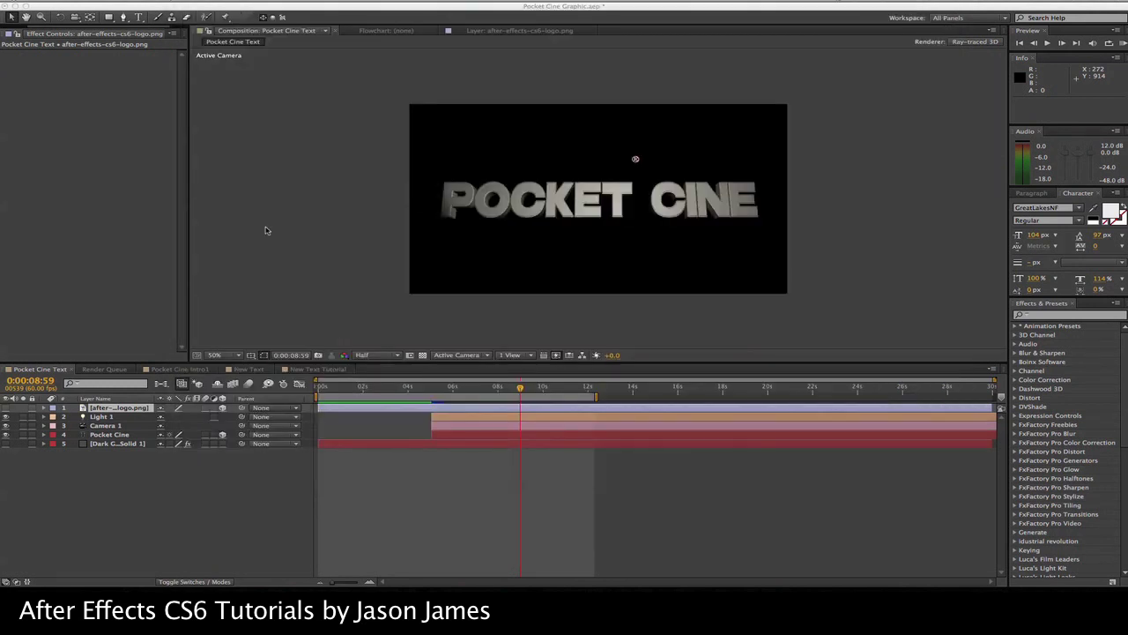